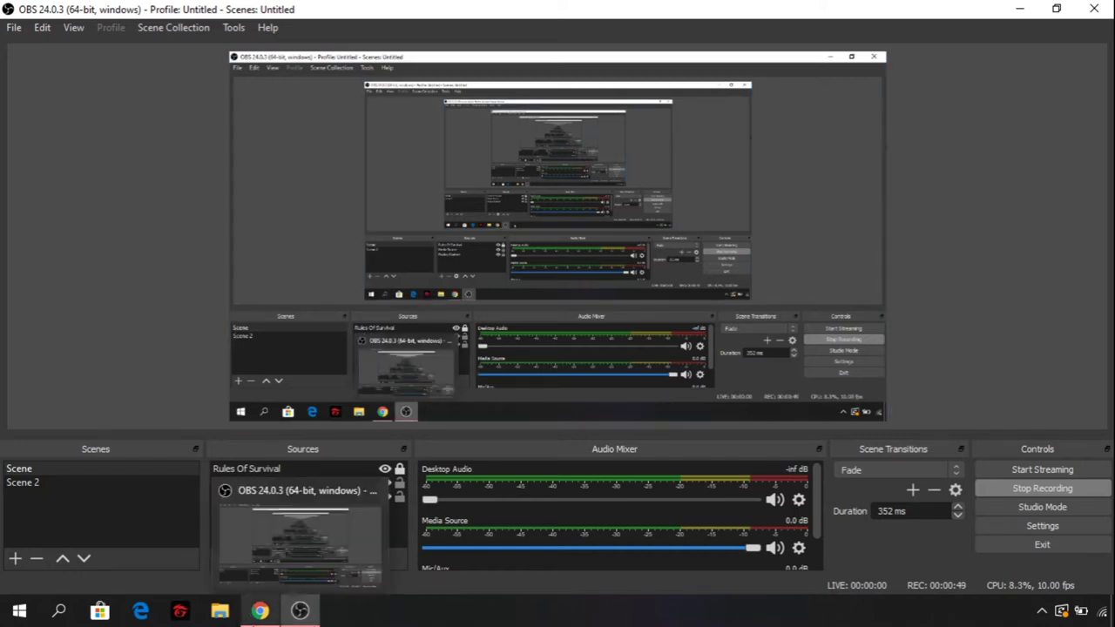
# Step: Bring the Chrome window with the Google Images results to the front while OBS keeps recording
pyautogui.click(258, 612)
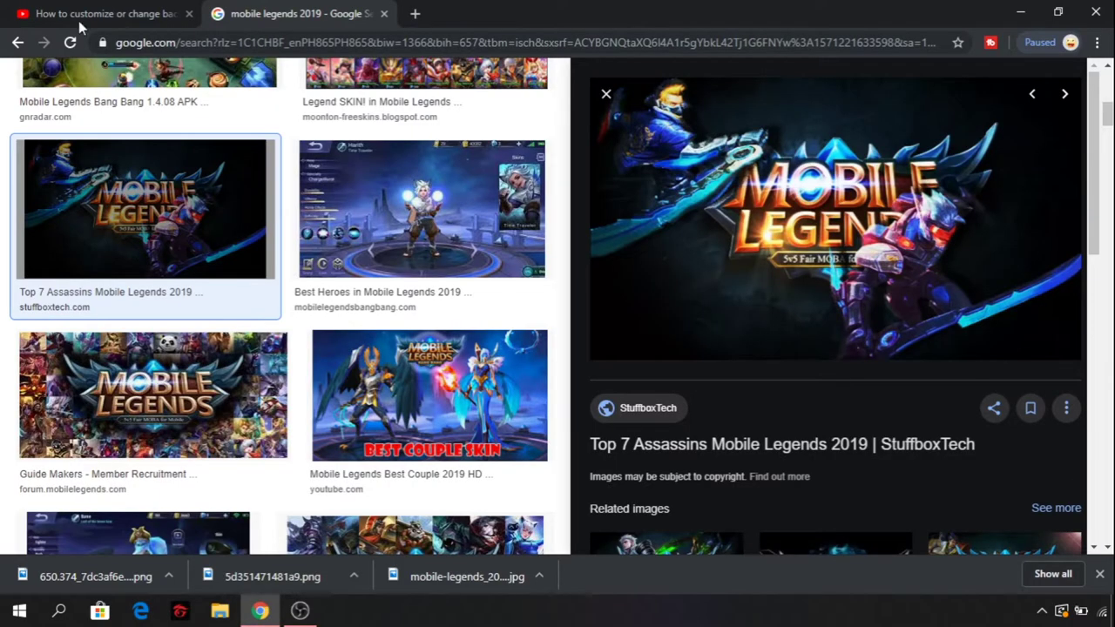
# Step: Close the Google Images tab, return to the YouTube search results, and go to YouTube Studio (beta)
pyautogui.click(384, 14)
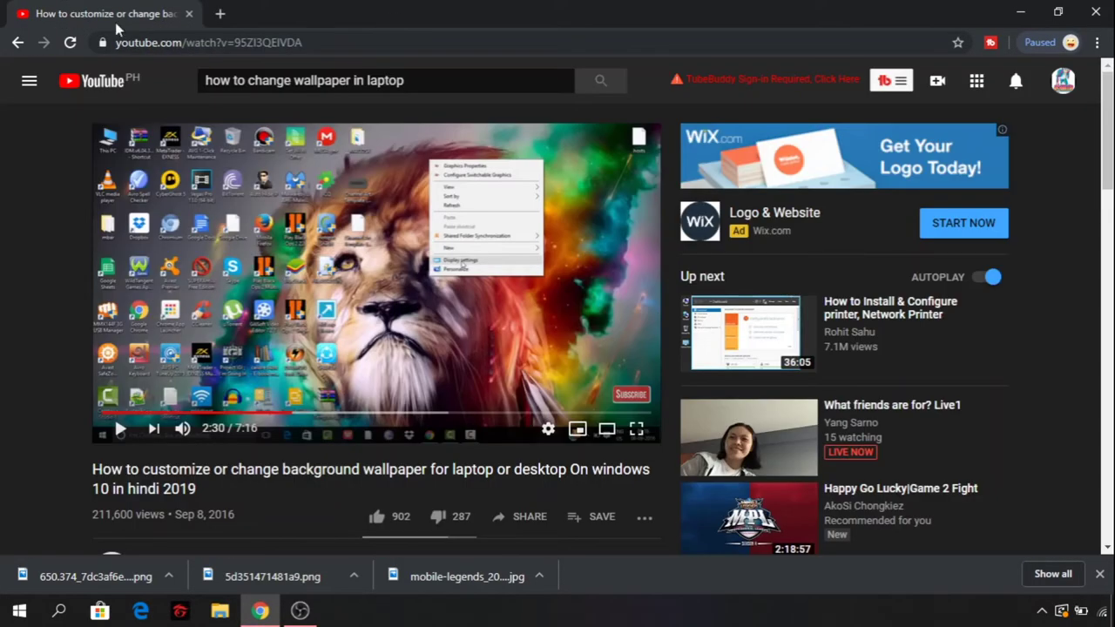
pyautogui.click(17, 42)
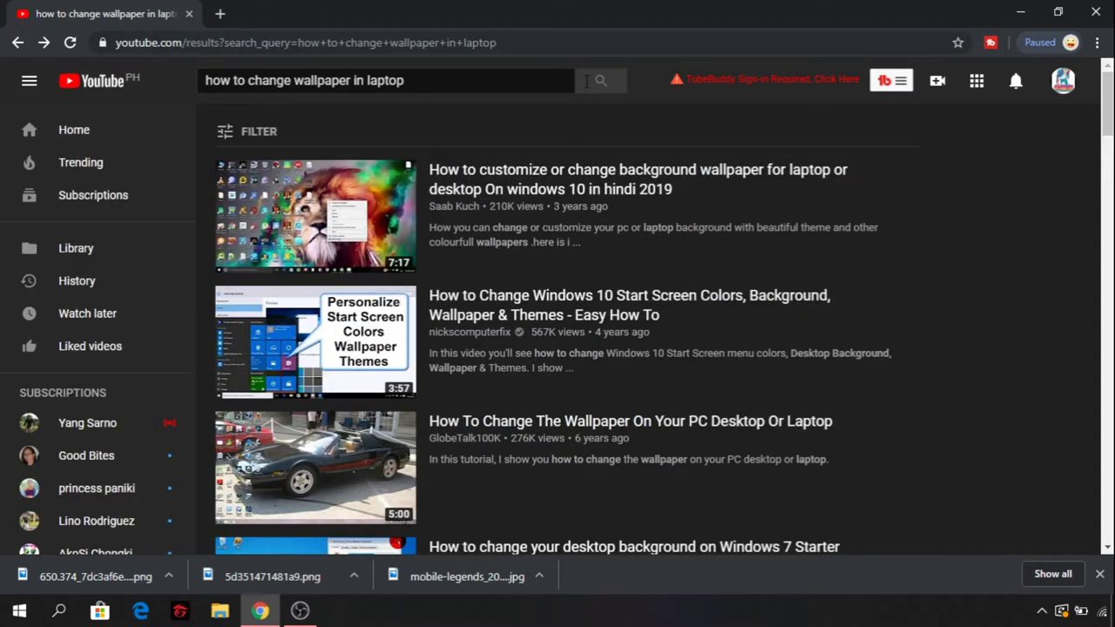
pyautogui.click(1064, 83)
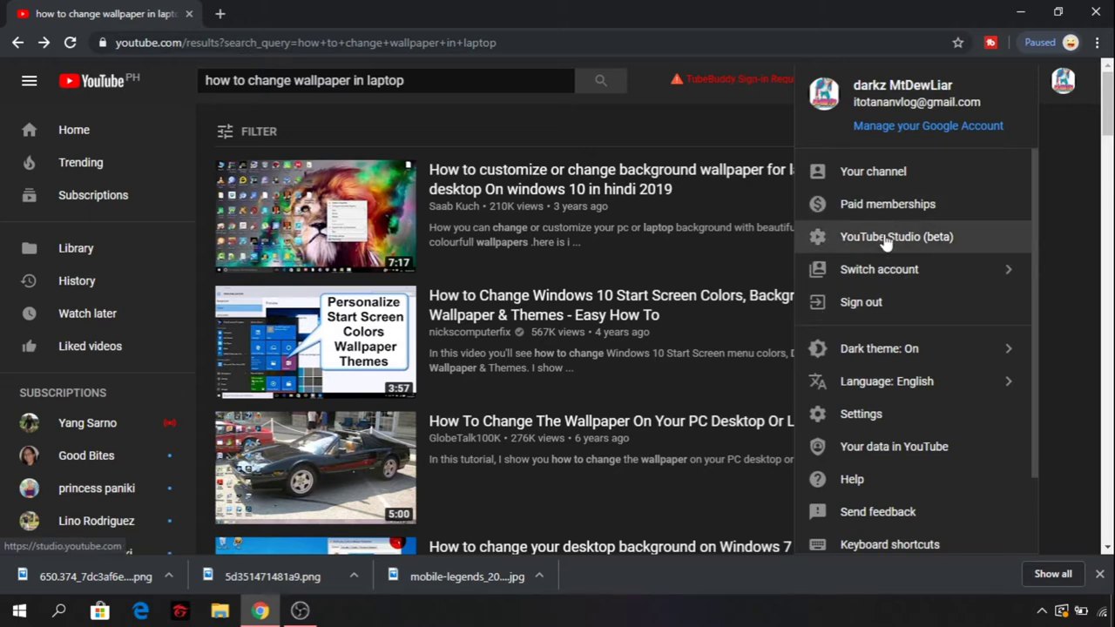
pyautogui.click(886, 244)
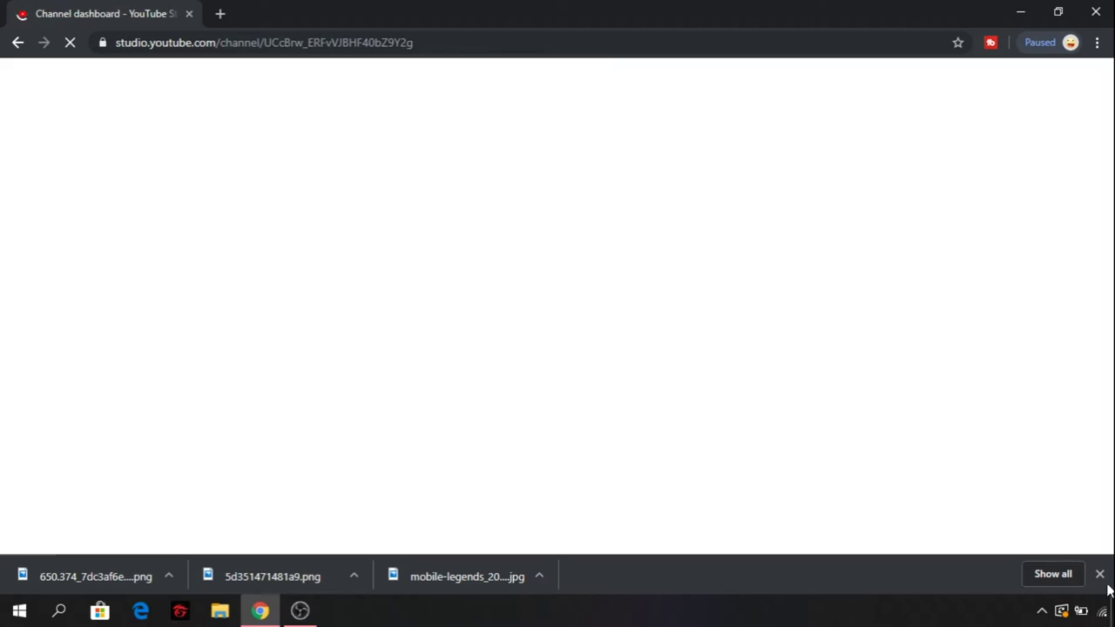
# Step: Hide the downloads bar and switch to Creator Studio Classic, skipping the feedback survey
pyautogui.click(1099, 574)
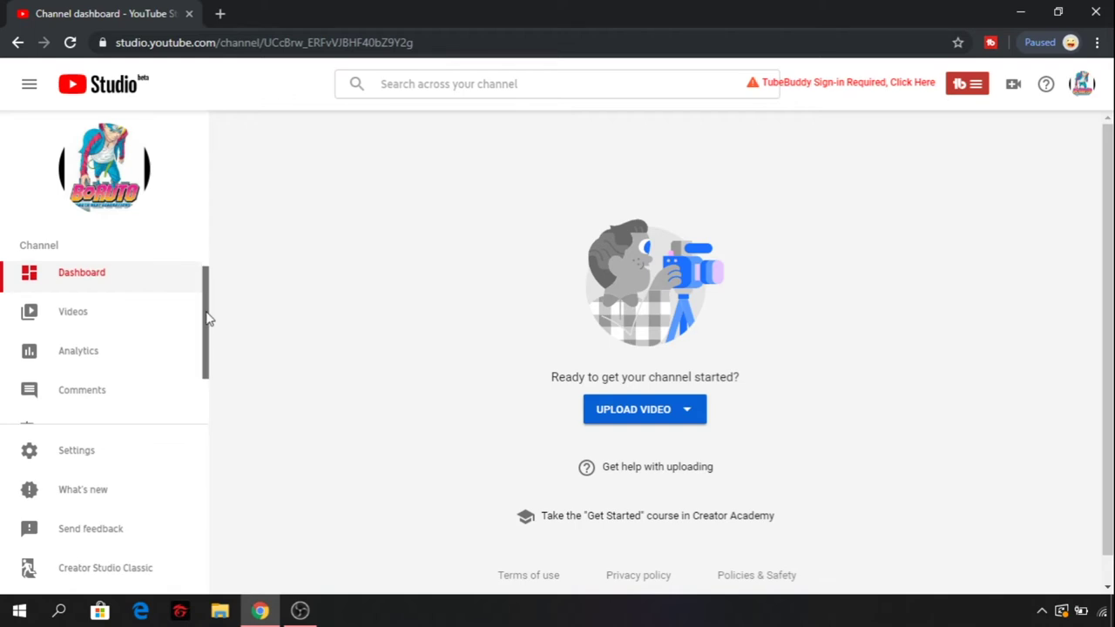
pyautogui.moveTo(209, 317); pyautogui.dragTo(209, 351)
pyautogui.click(147, 414)
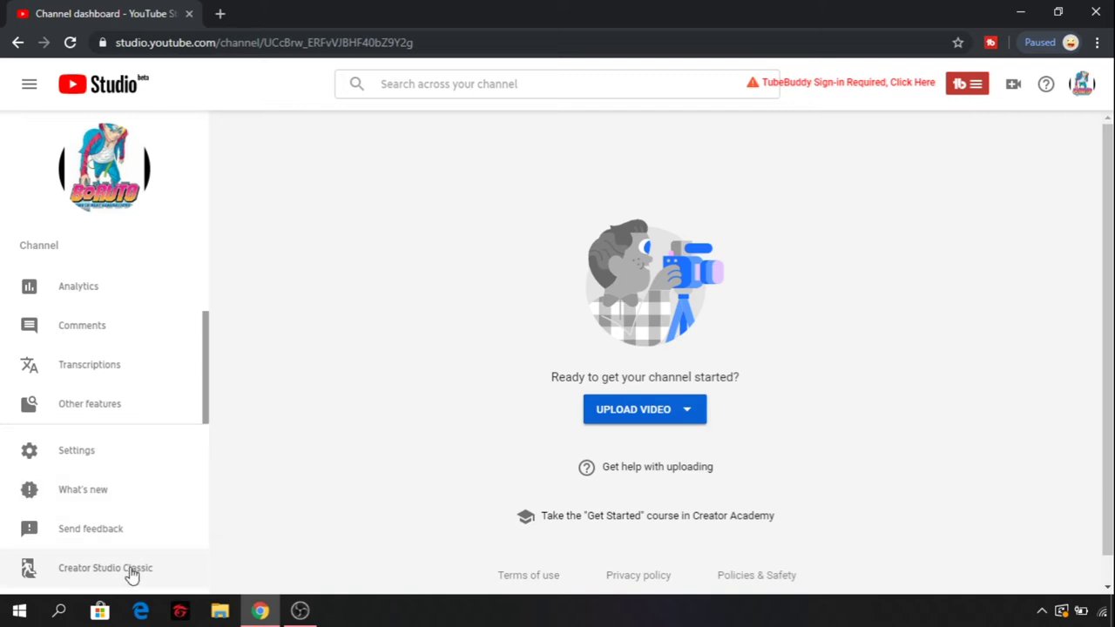
pyautogui.click(133, 574)
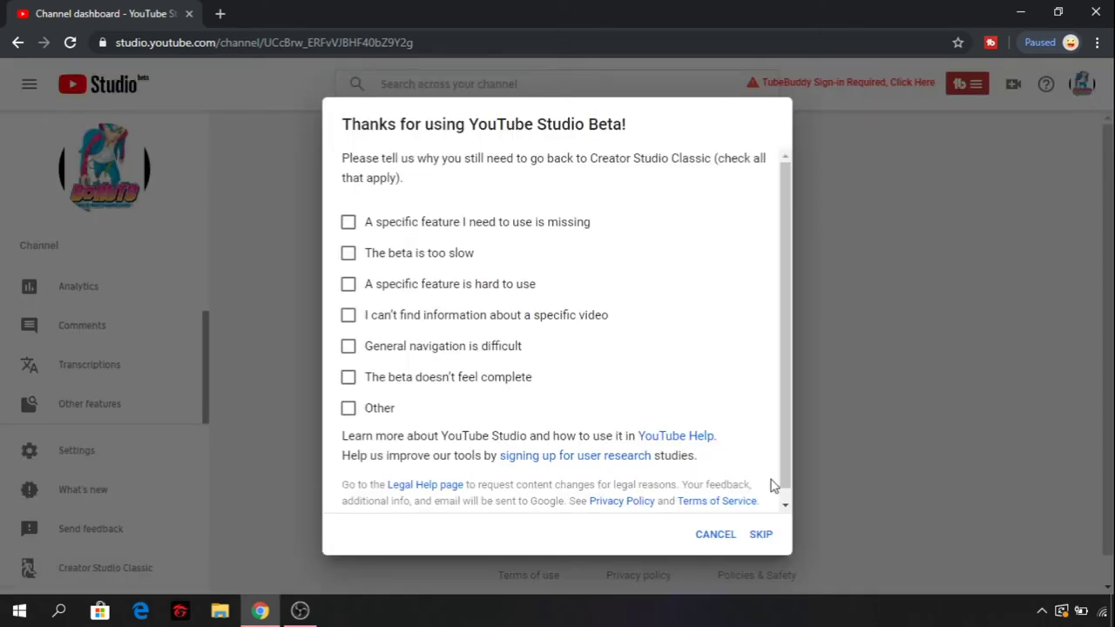
pyautogui.click(756, 540)
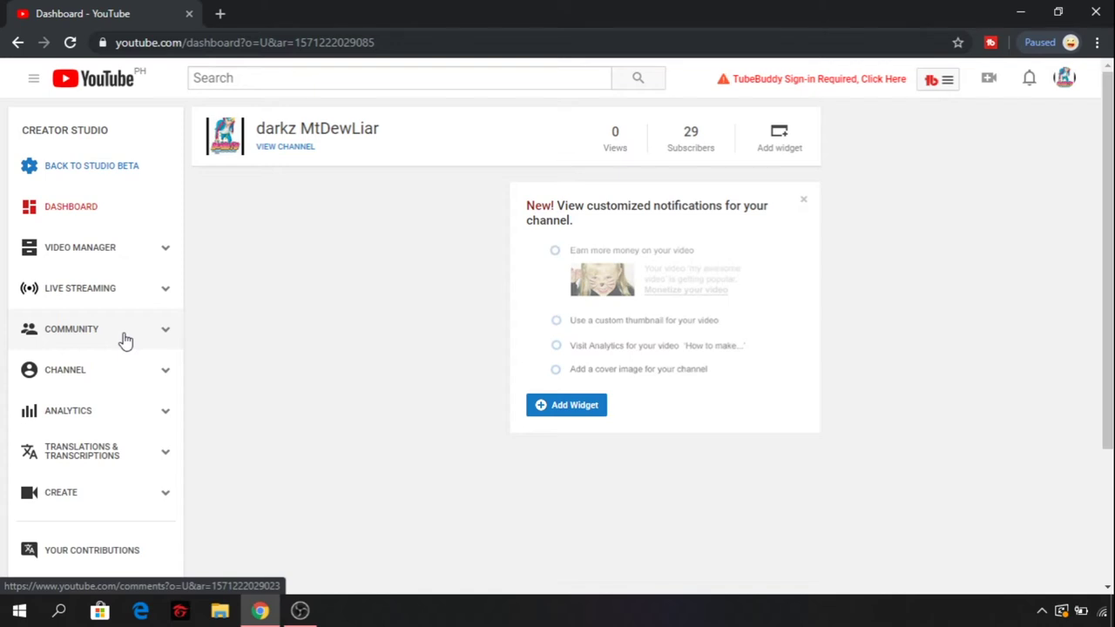
# Step: Go to CHANNEL's Status and features page and highlight the Monetization card marked Eligible
pyautogui.click(126, 376)
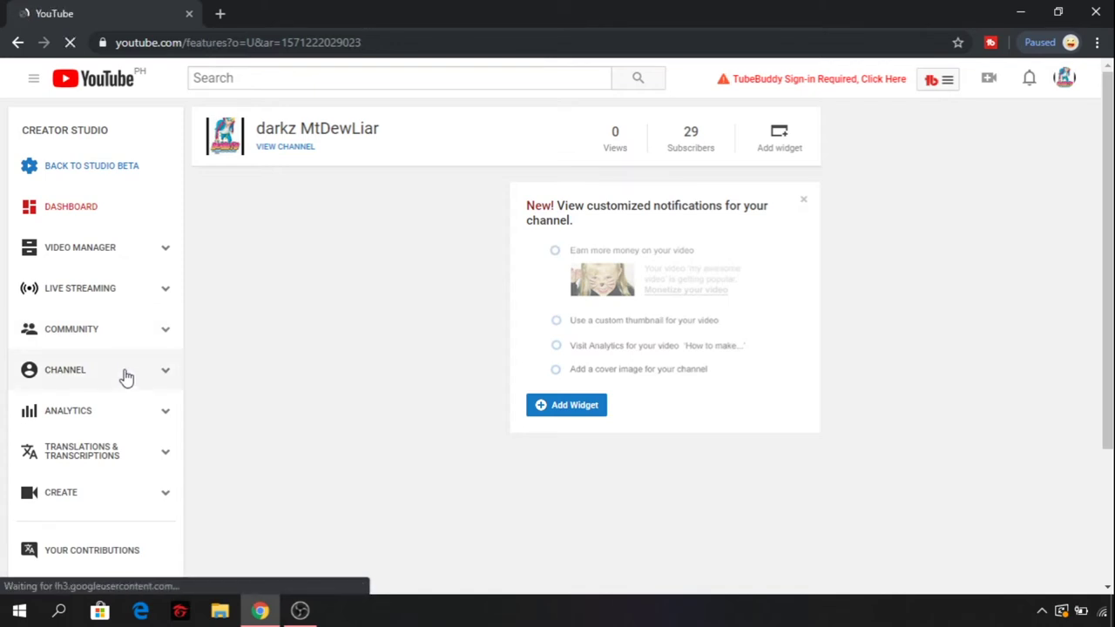
pyautogui.scroll(-2, 562, 378)
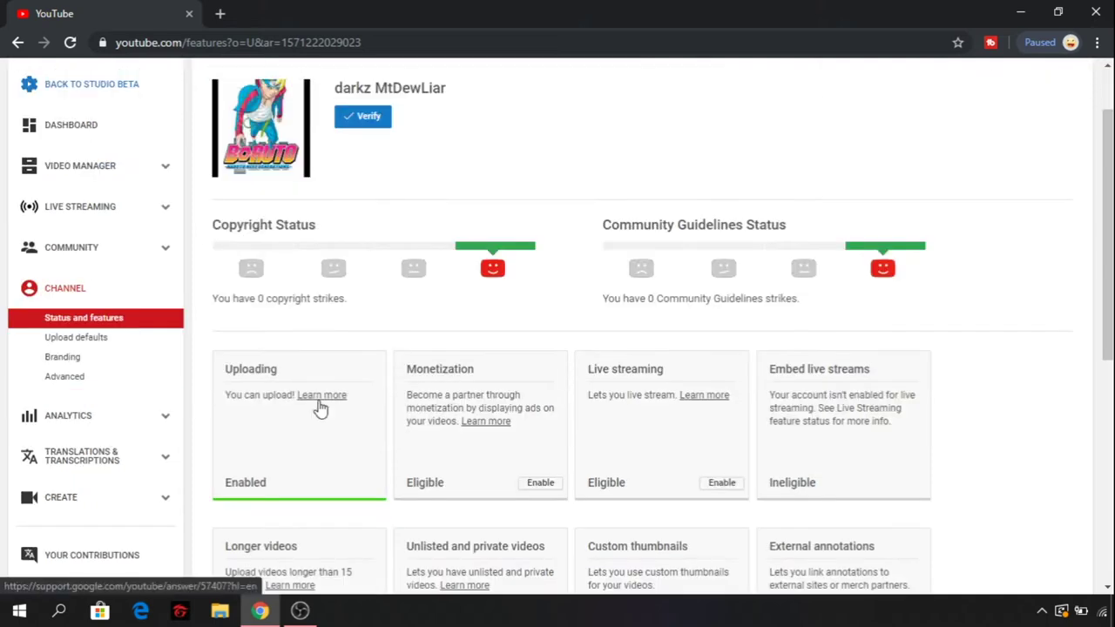
pyautogui.scroll(-3, 319, 406)
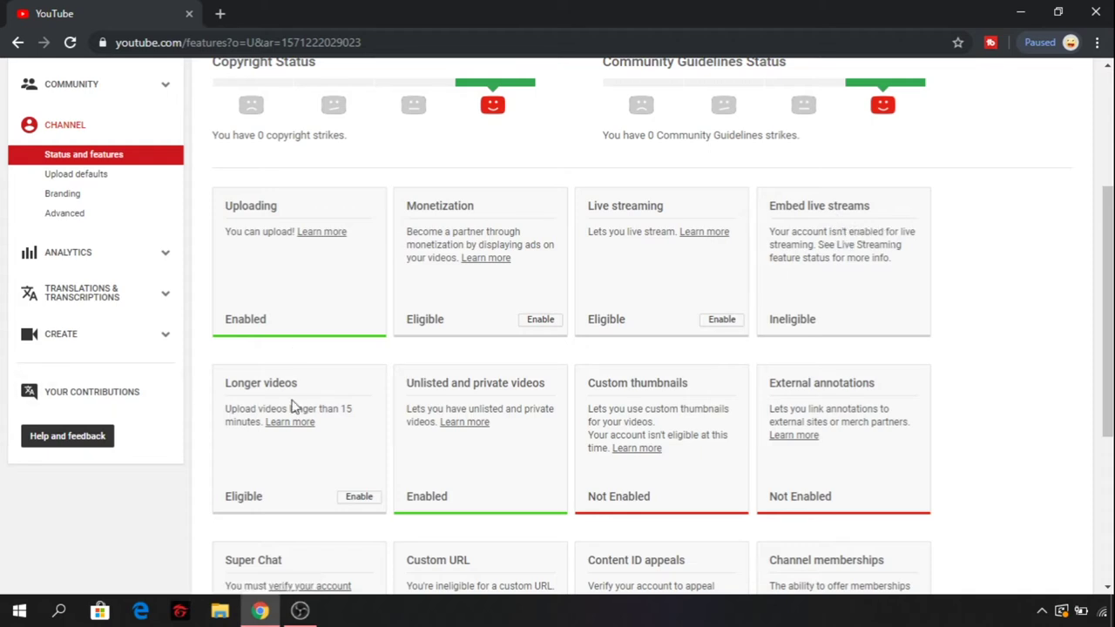
pyautogui.scroll(-1, 733, 381)
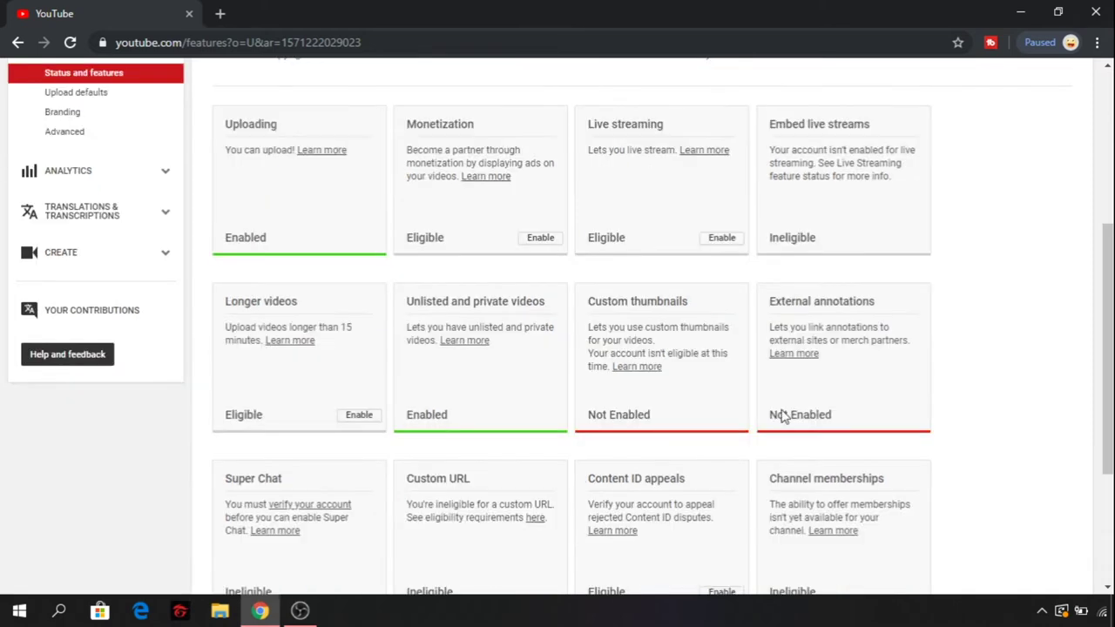
pyautogui.scroll(2, 481, 479)
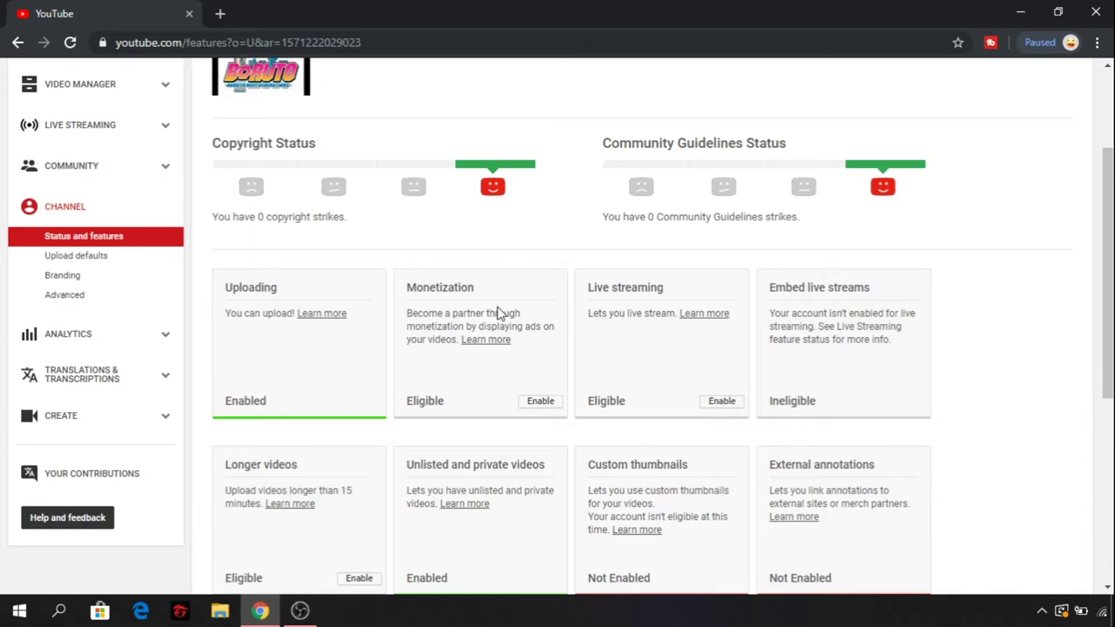
pyautogui.moveTo(485, 291); pyautogui.dragTo(405, 292)
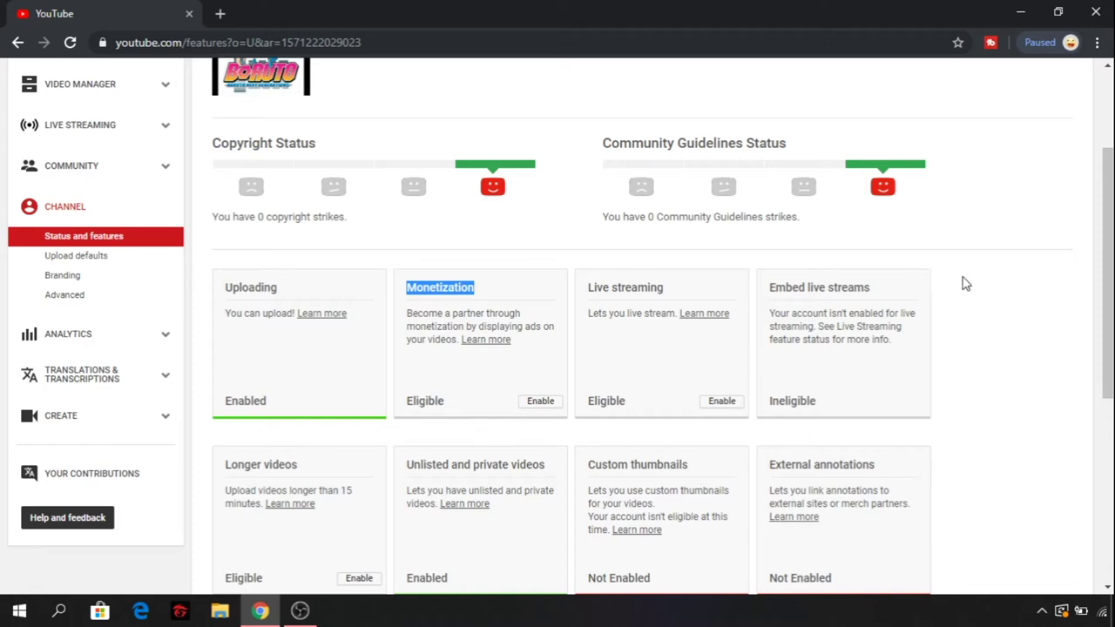
pyautogui.click(963, 282)
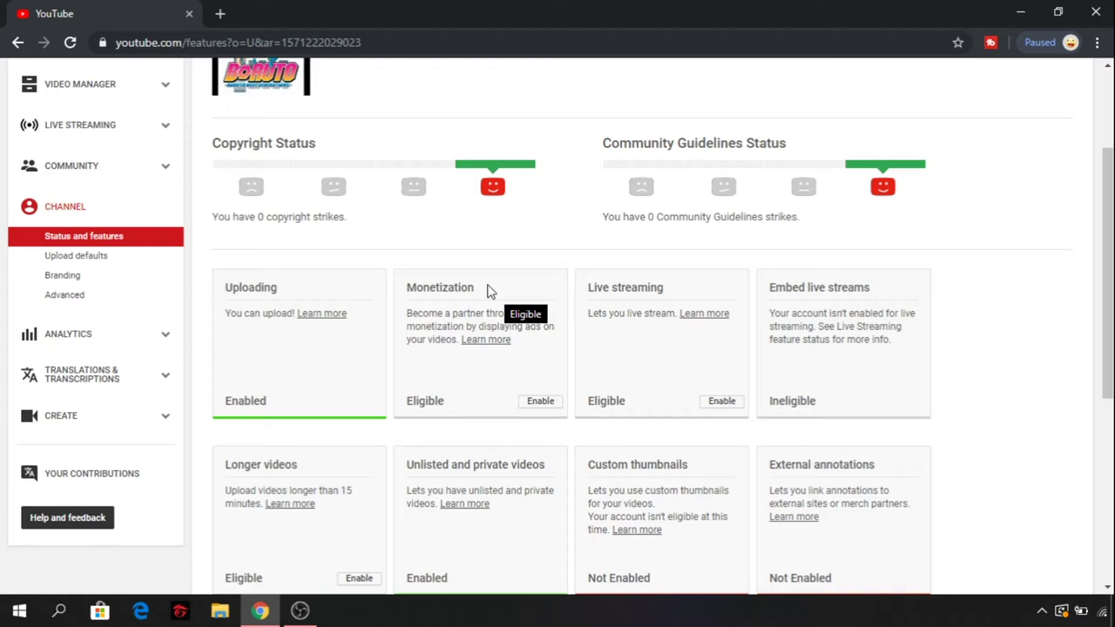
# Step: Enable monetization from the card and highlight the 1,000-subscriber and 4,000-watch-hour requirements
pyautogui.click(541, 402)
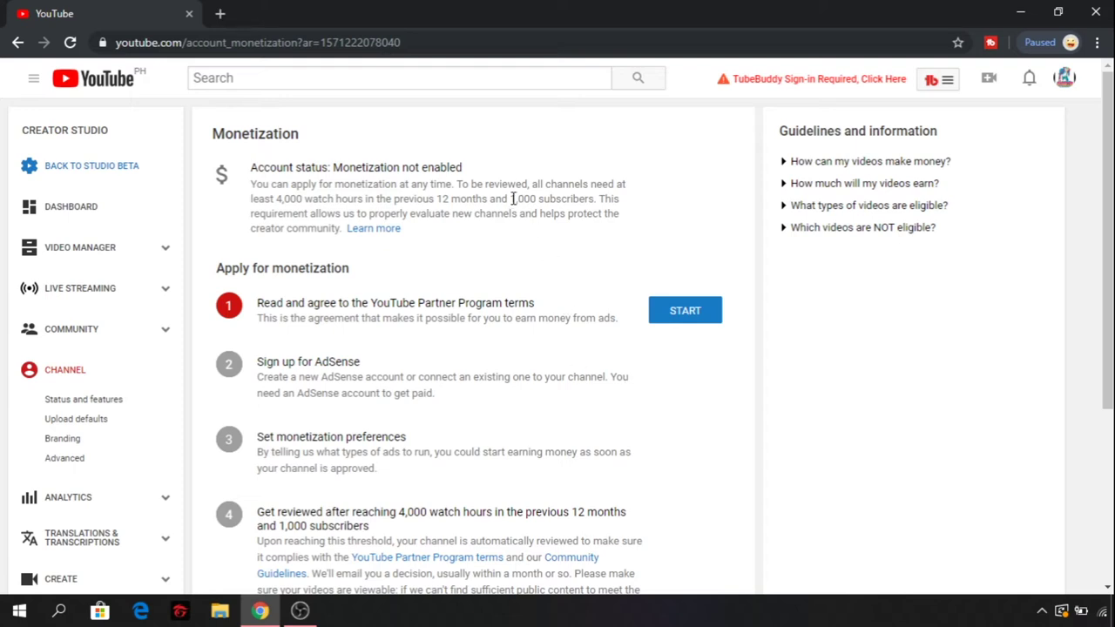
pyautogui.moveTo(509, 197); pyautogui.dragTo(596, 200)
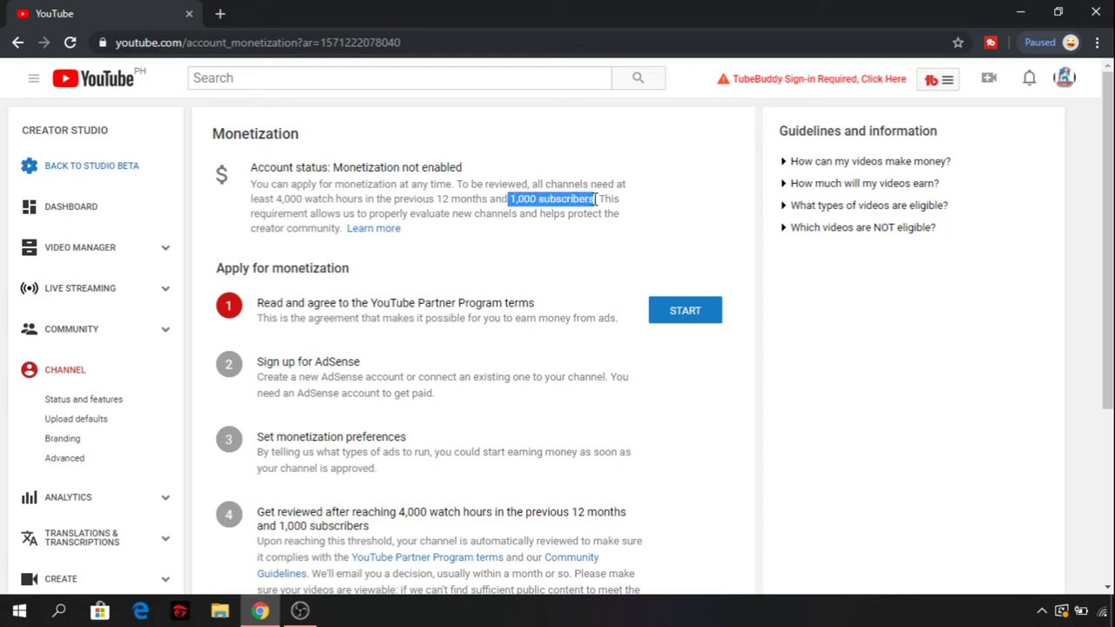
pyautogui.moveTo(276, 199); pyautogui.dragTo(366, 201)
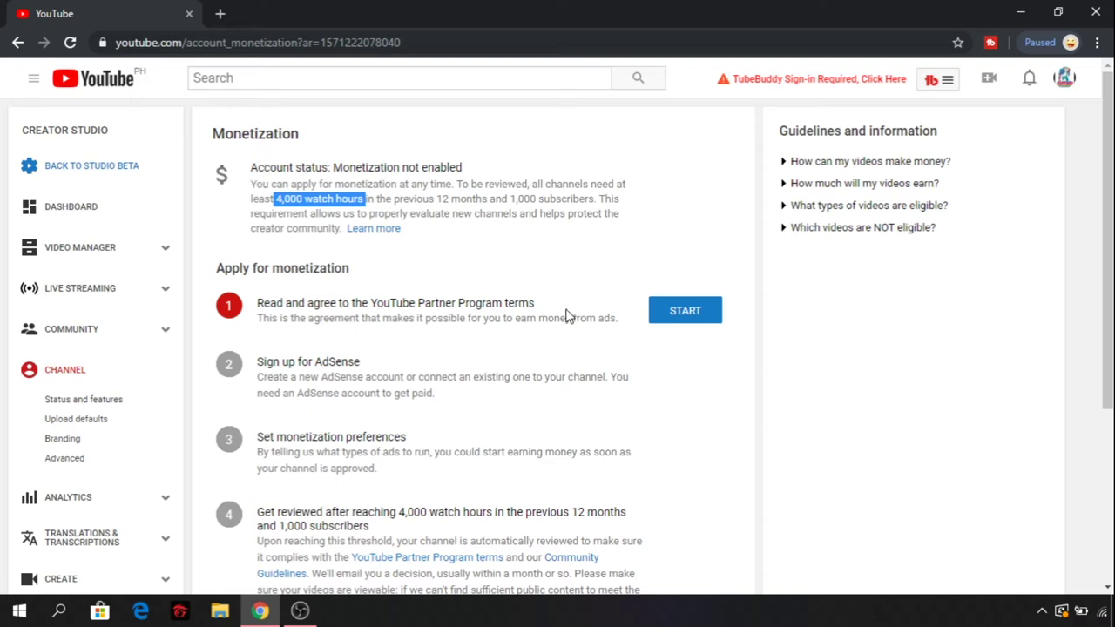
# Step: Start the YouTube Partner Program terms step and review the agreement dialog
pyautogui.click(678, 324)
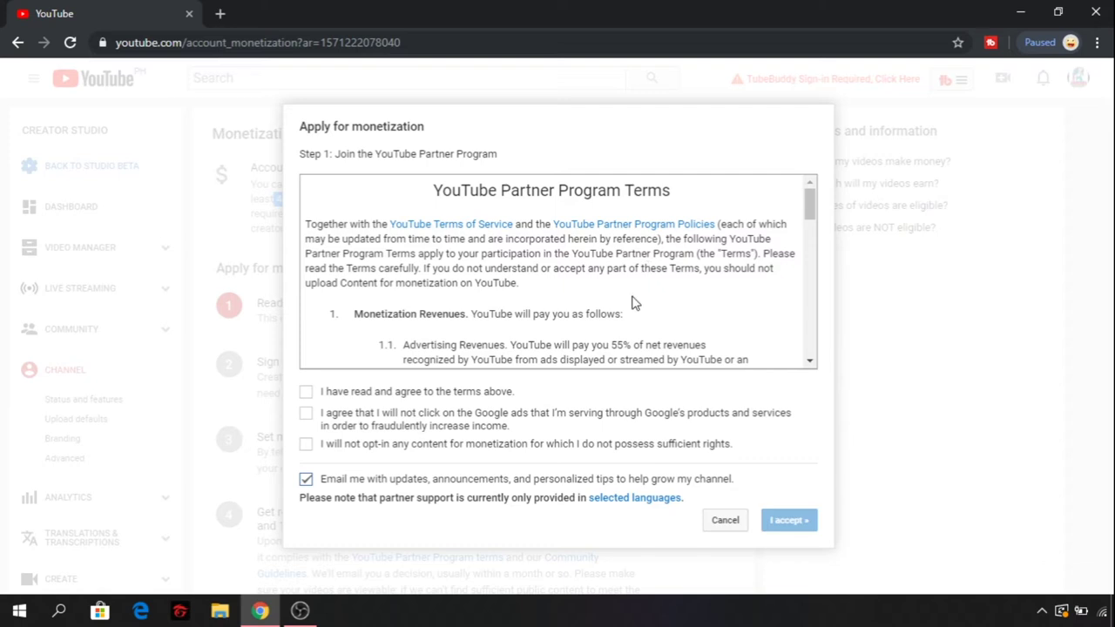
pyautogui.scroll(-1, 636, 305)
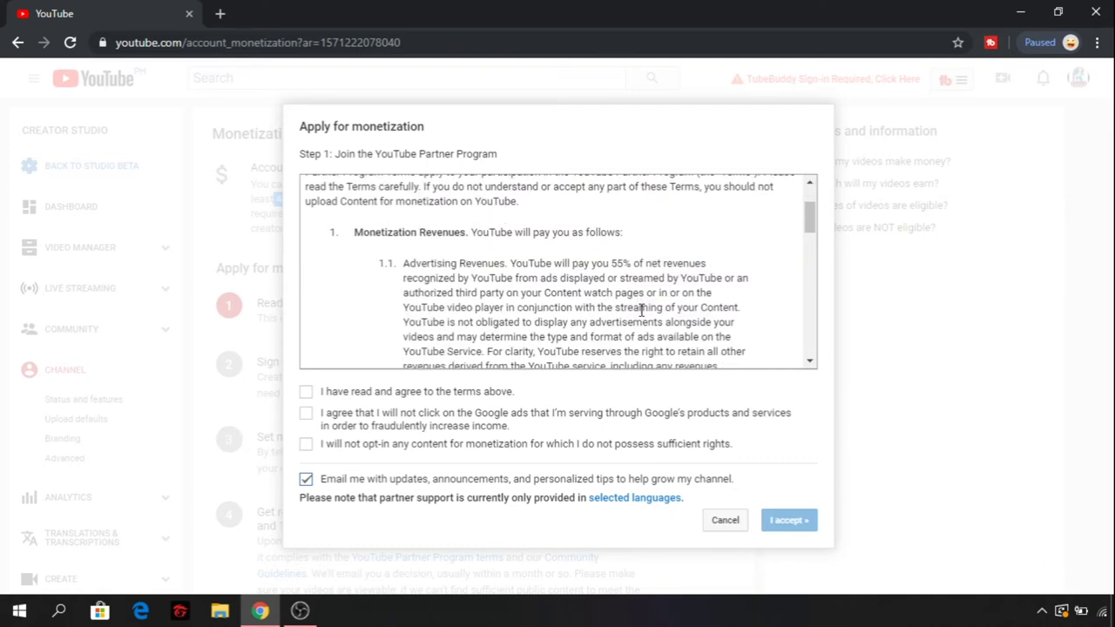
pyautogui.scroll(1, 642, 311)
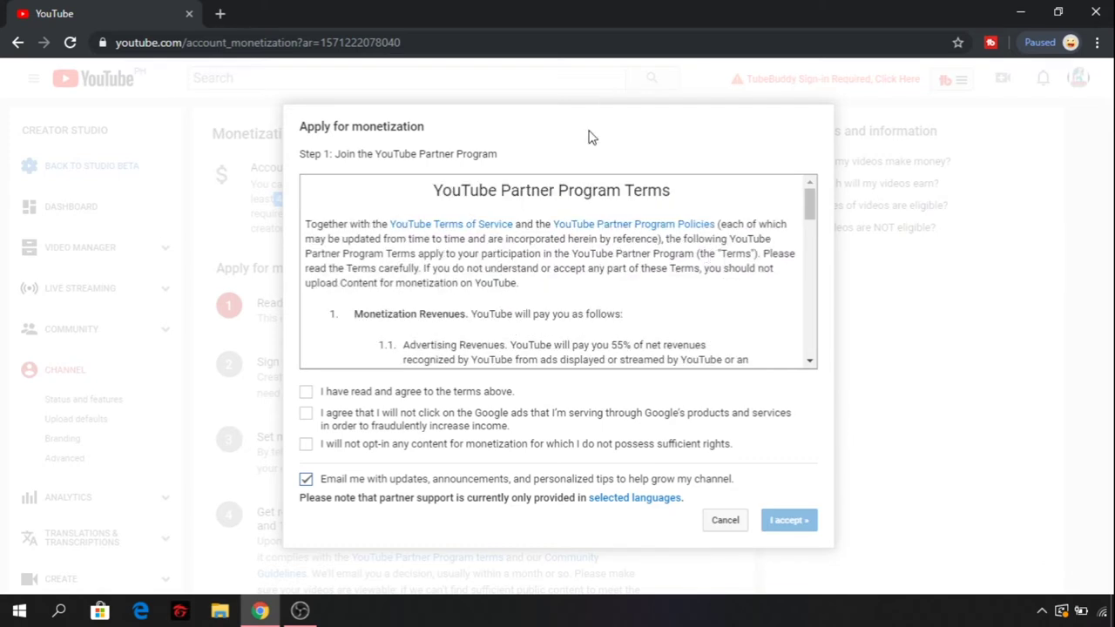
pyautogui.moveTo(808, 202); pyautogui.dragTo(811, 344)
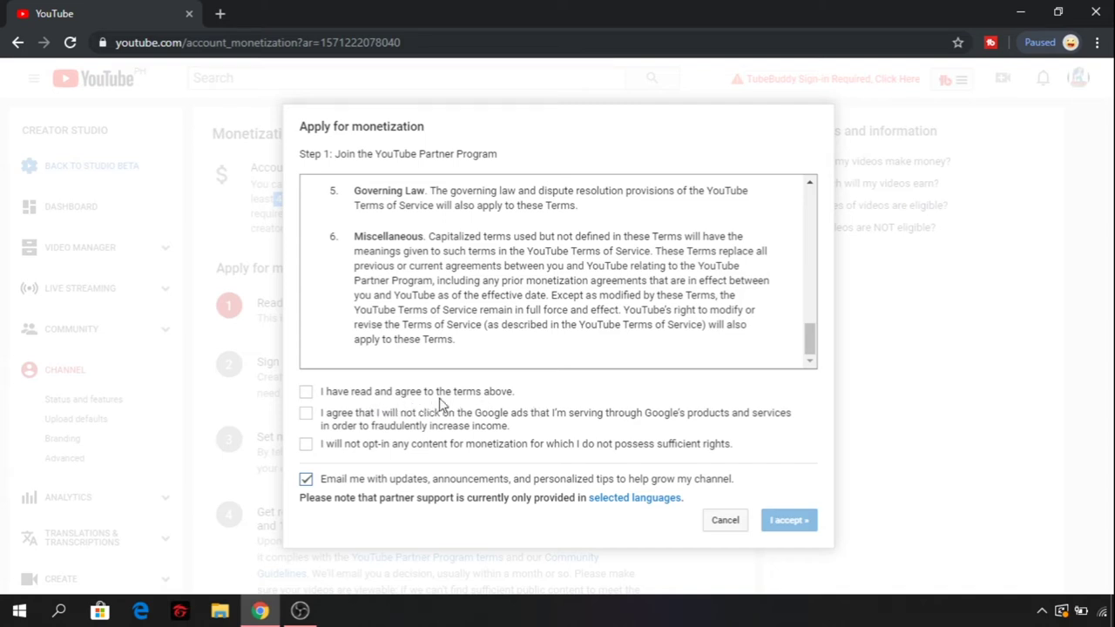
# Step: Tick all three Partner Program agreement checkboxes and accept the terms
pyautogui.click(306, 394)
pyautogui.click(307, 418)
pyautogui.click(307, 446)
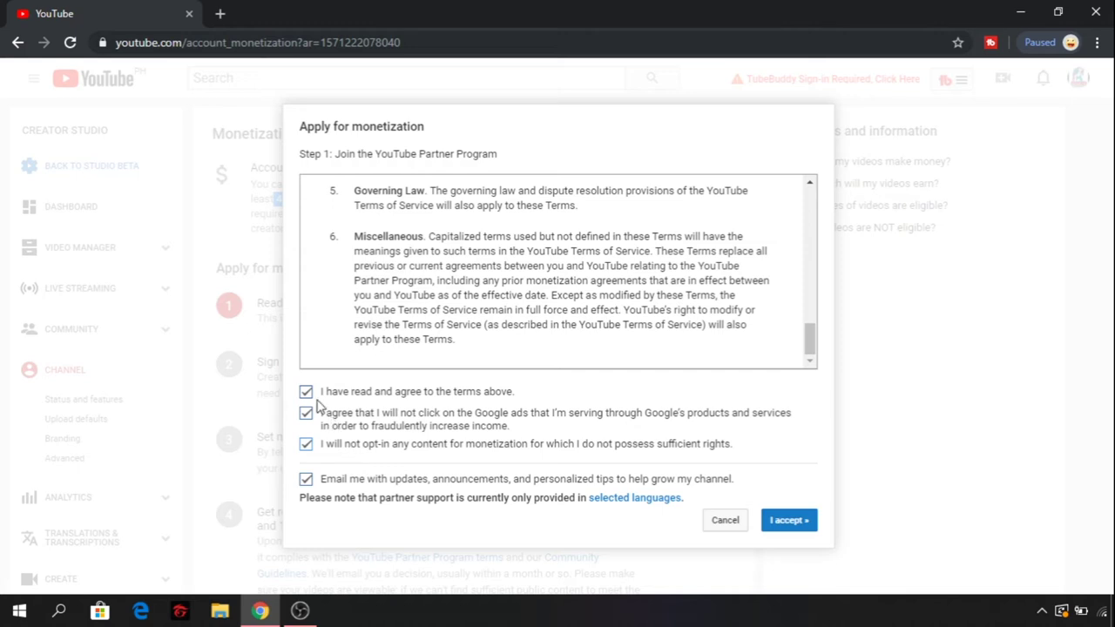
pyautogui.moveTo(321, 479); pyautogui.dragTo(427, 485)
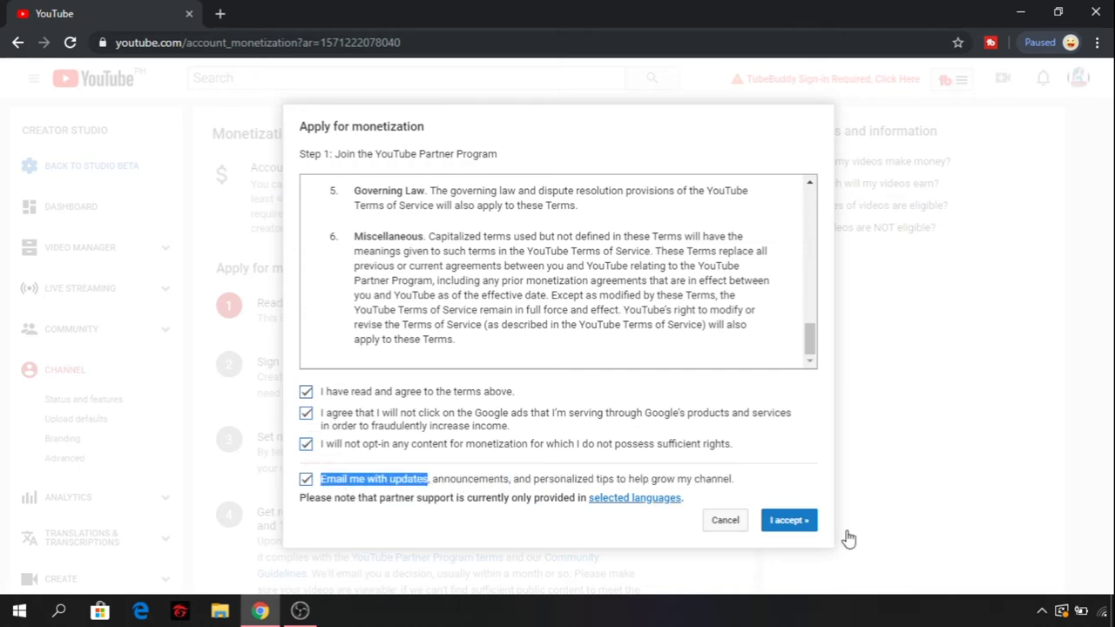
pyautogui.click(798, 461)
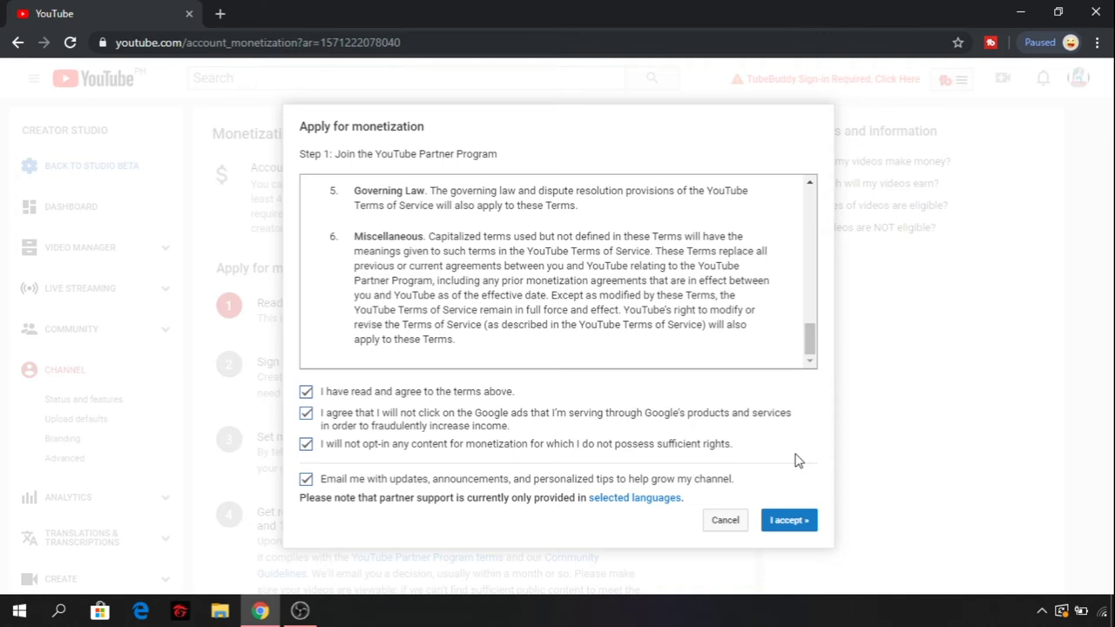
pyautogui.click(800, 521)
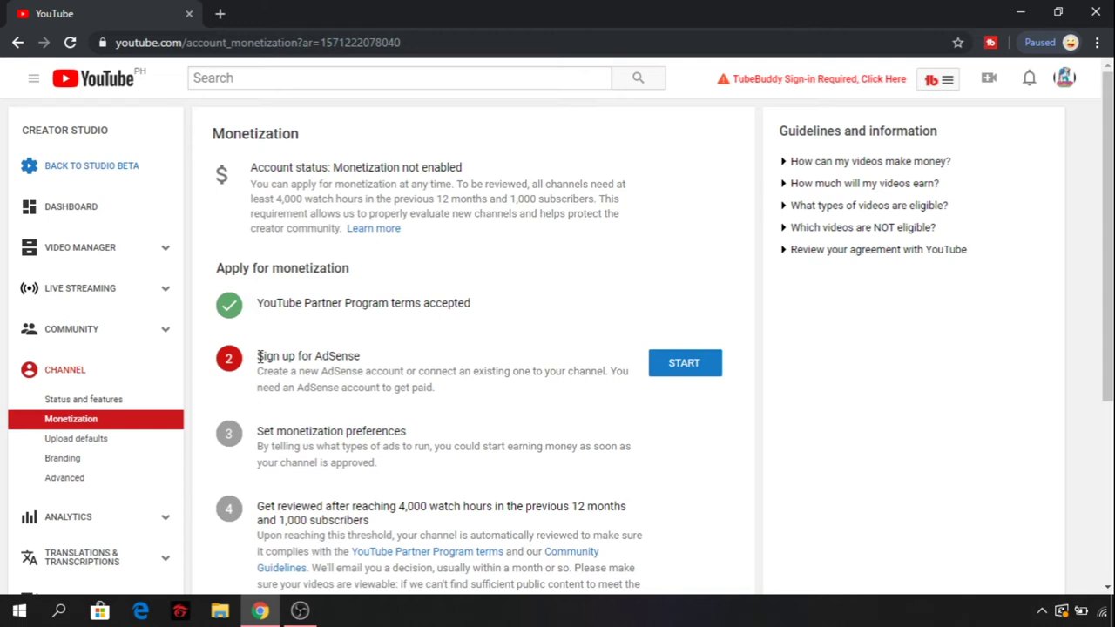
# Step: Start the Sign up for AdSense step on the Monetization page
pyautogui.moveTo(259, 357); pyautogui.dragTo(360, 357)
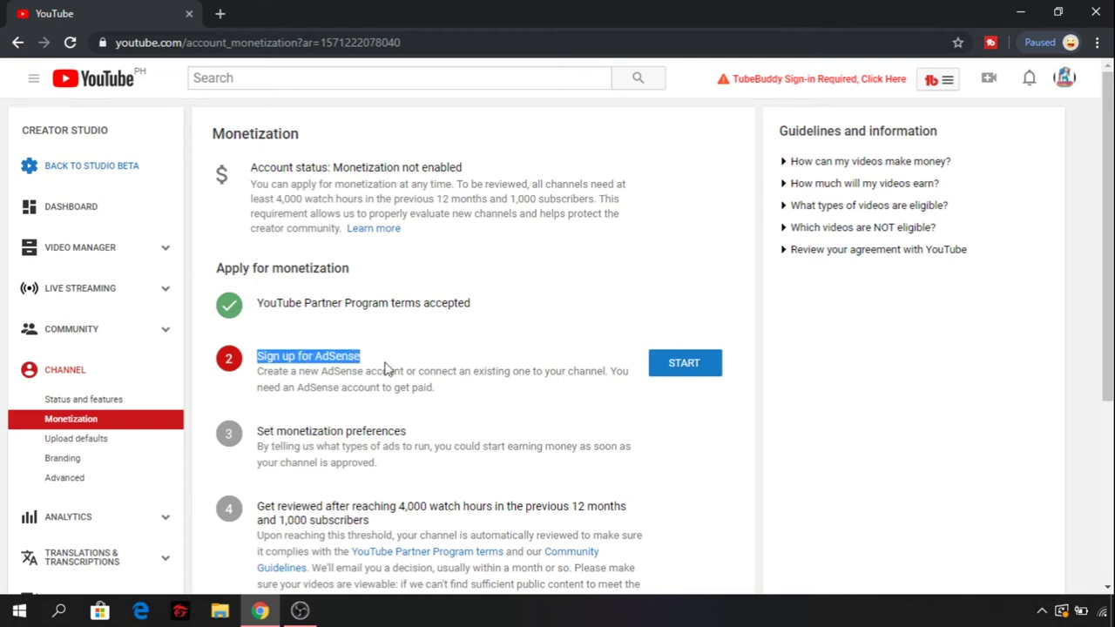
pyautogui.click(653, 426)
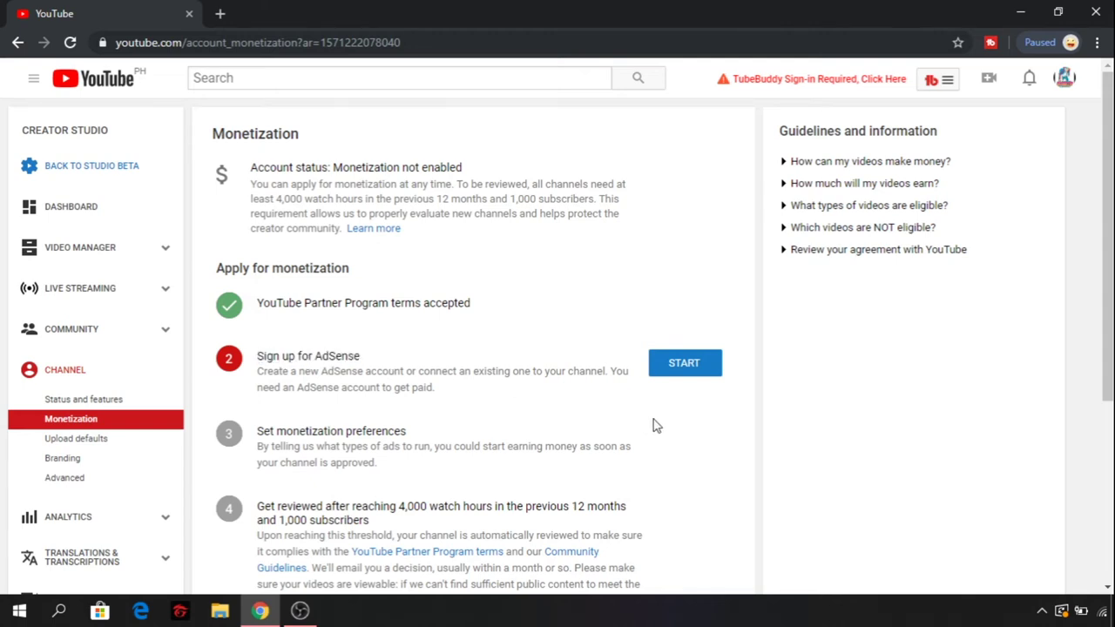
pyautogui.click(677, 366)
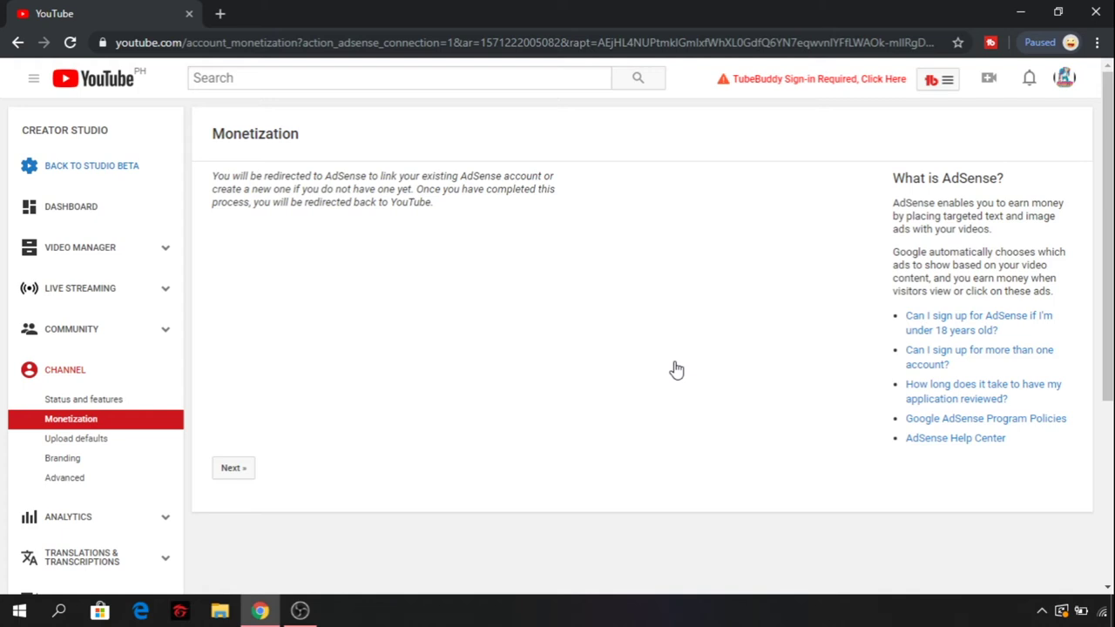
# Step: Continue to AdSense and sign in with the channel's Google account to reach the sign-up form
pyautogui.click(234, 471)
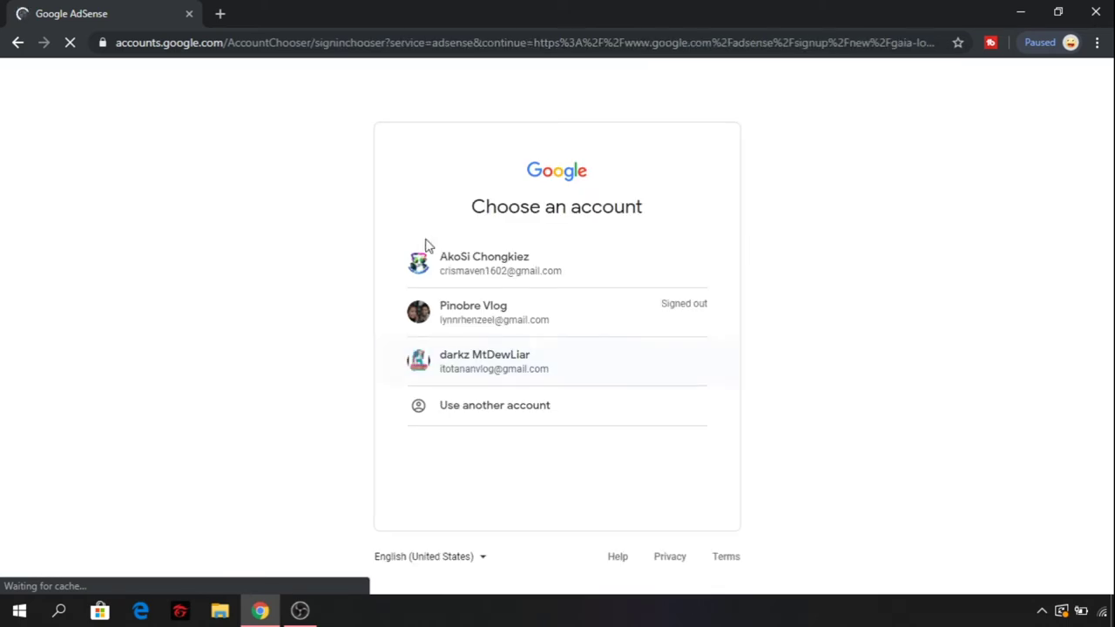
pyautogui.click(459, 372)
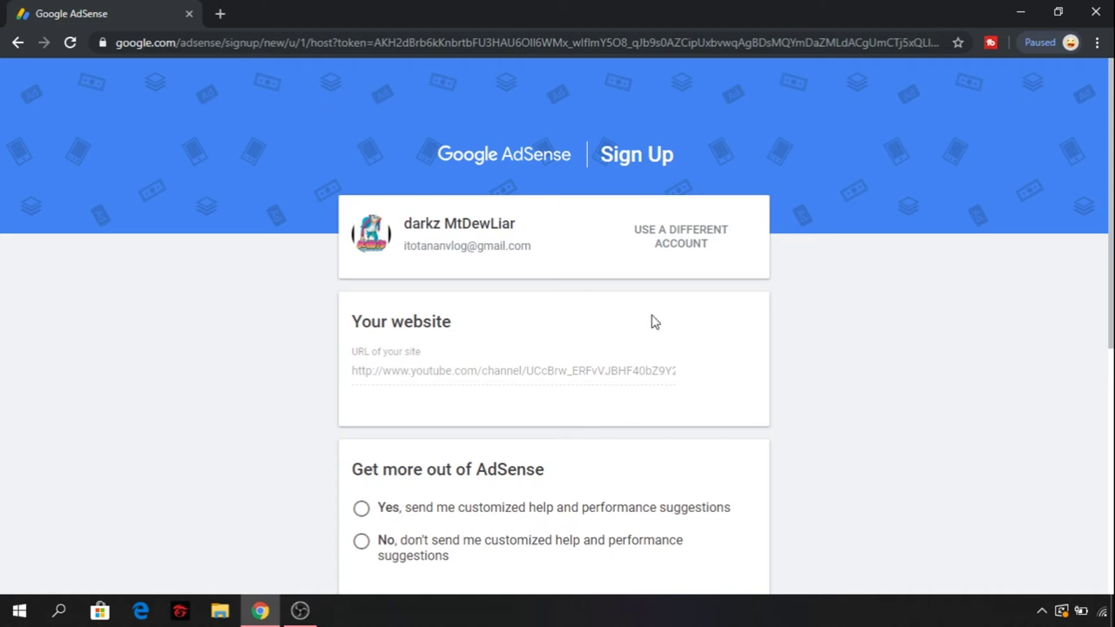
pyautogui.scroll(-2, 653, 351)
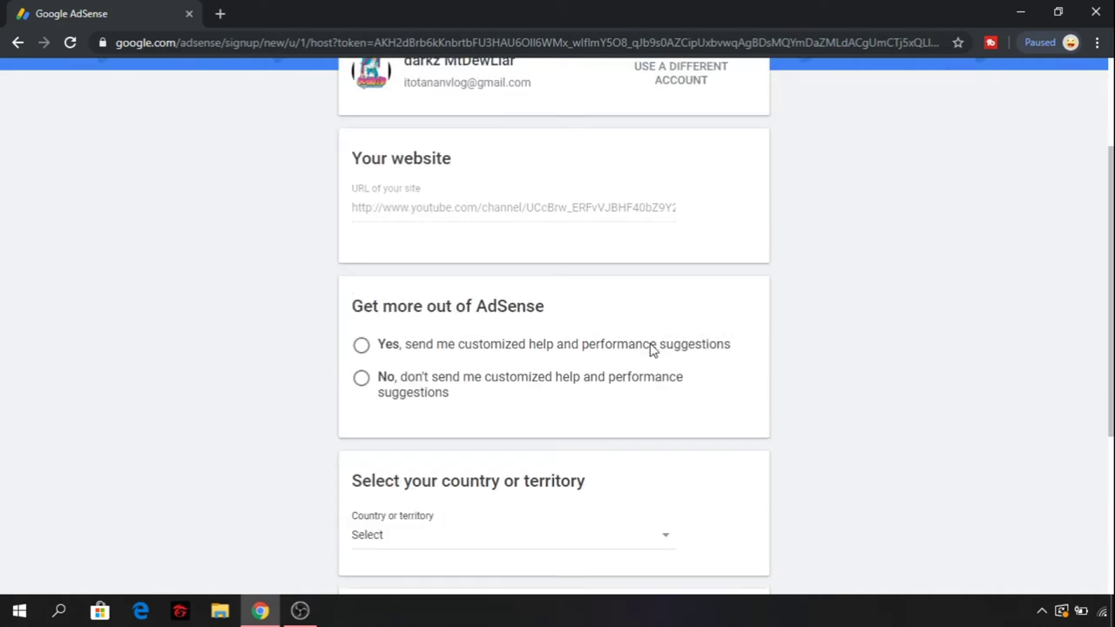
pyautogui.scroll(1, 653, 352)
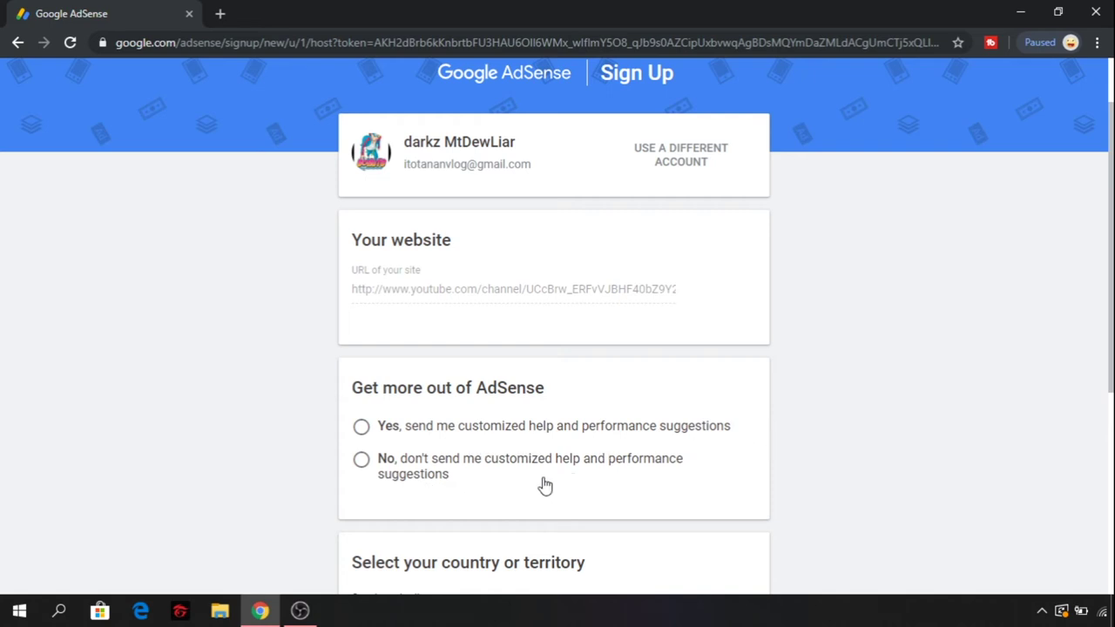
pyautogui.scroll(-1, 544, 485)
pyautogui.scroll(2, 600, 485)
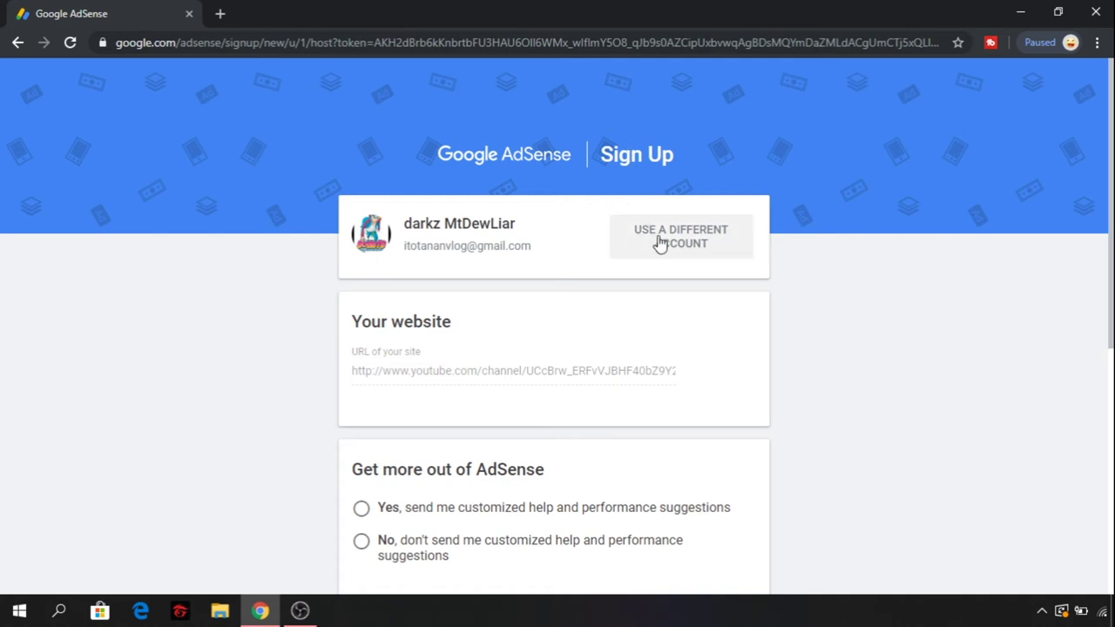
# Step: Check the prefilled channel URL and choose Yes for customized help and performance suggestions
pyautogui.scroll(-2, 469, 326)
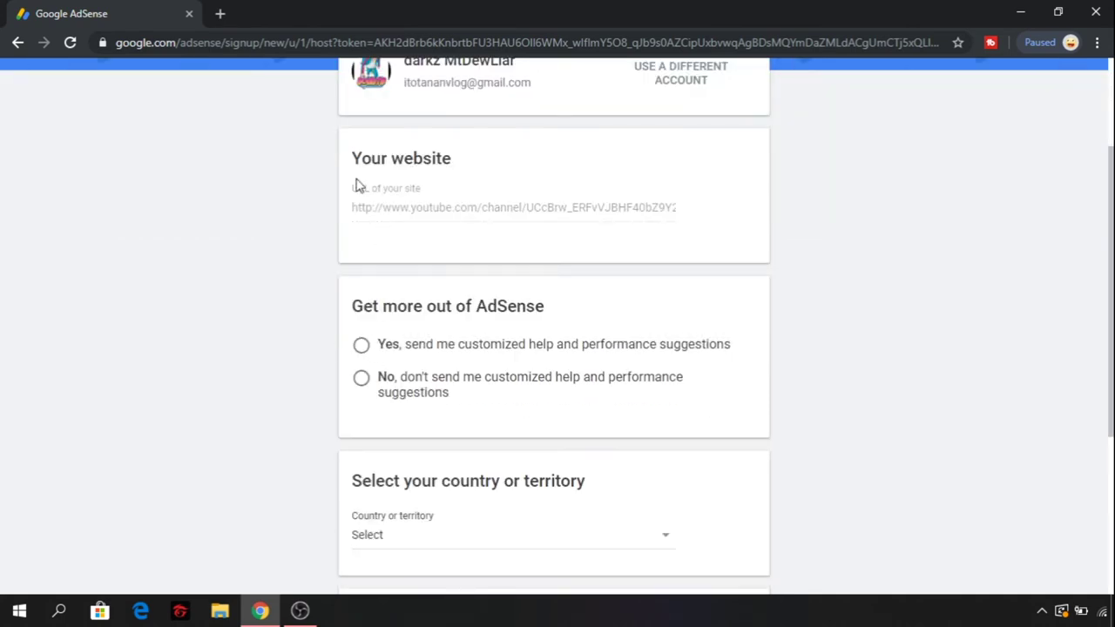
pyautogui.click(601, 209)
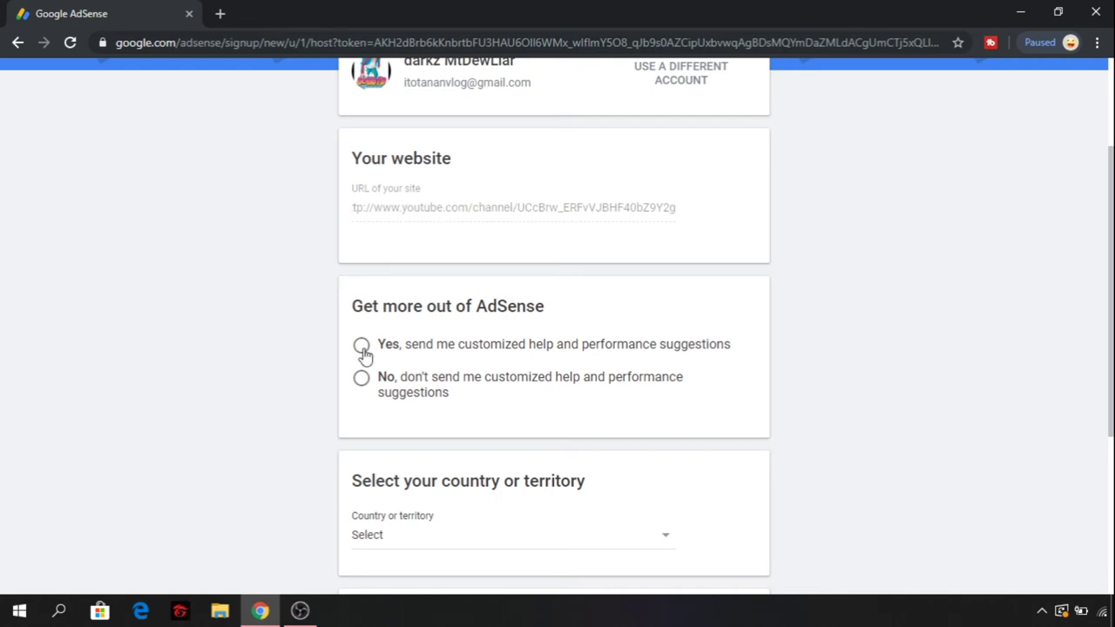
pyautogui.click(362, 346)
pyautogui.scroll(-3, 521, 382)
pyautogui.scroll(-1, 521, 382)
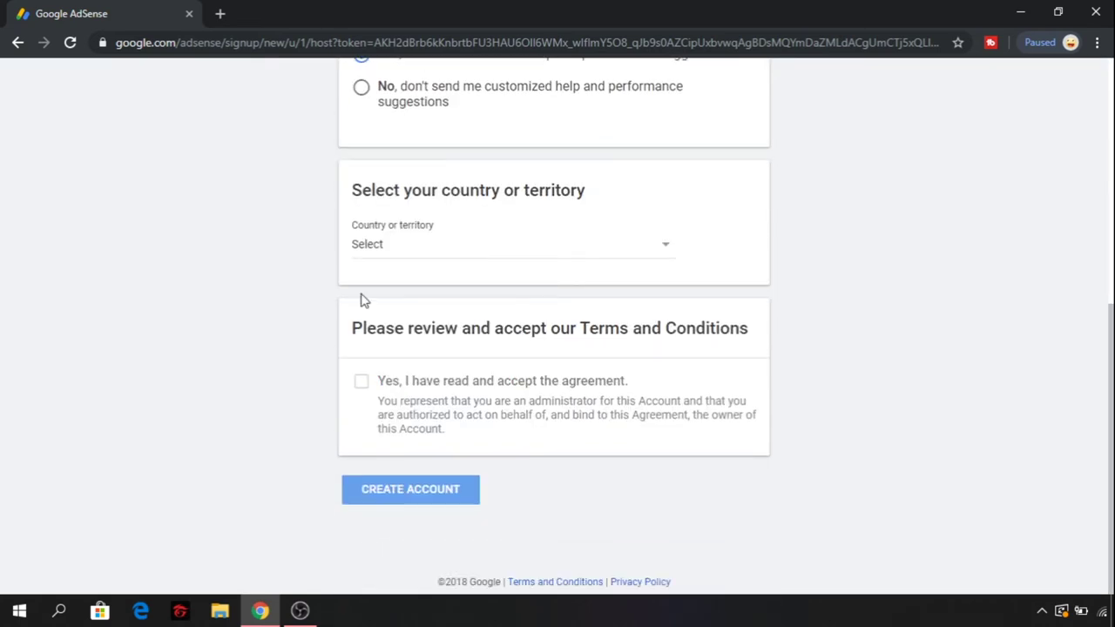
# Step: Choose Philippines from the Country or territory dropdown
pyautogui.click(535, 254)
pyautogui.scroll(-15, 416, 392)
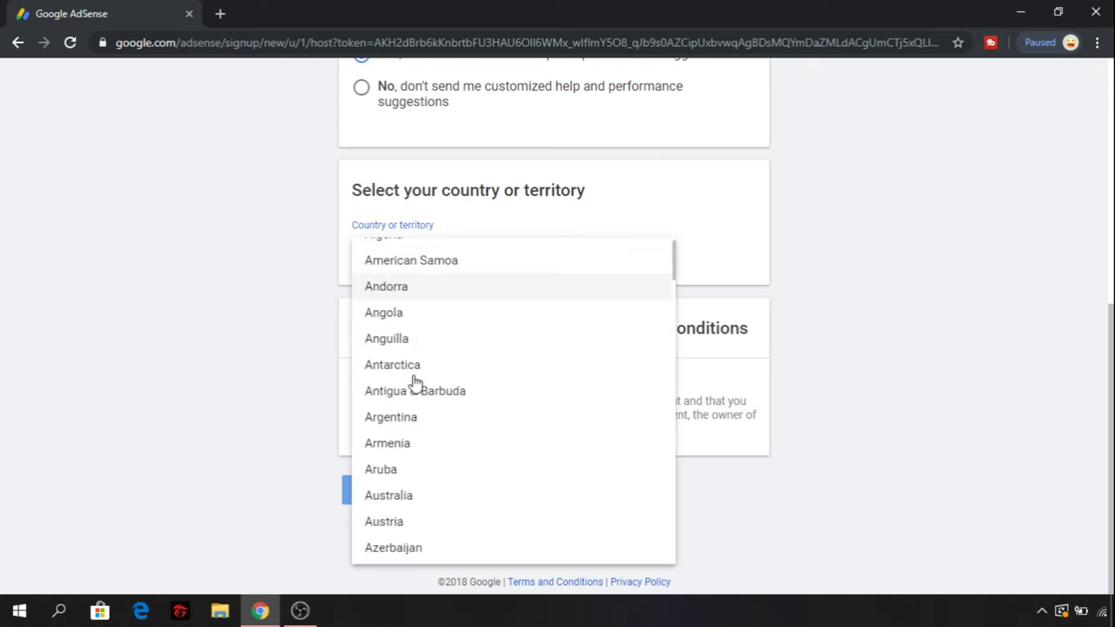
pyautogui.scroll(-20, 424, 410)
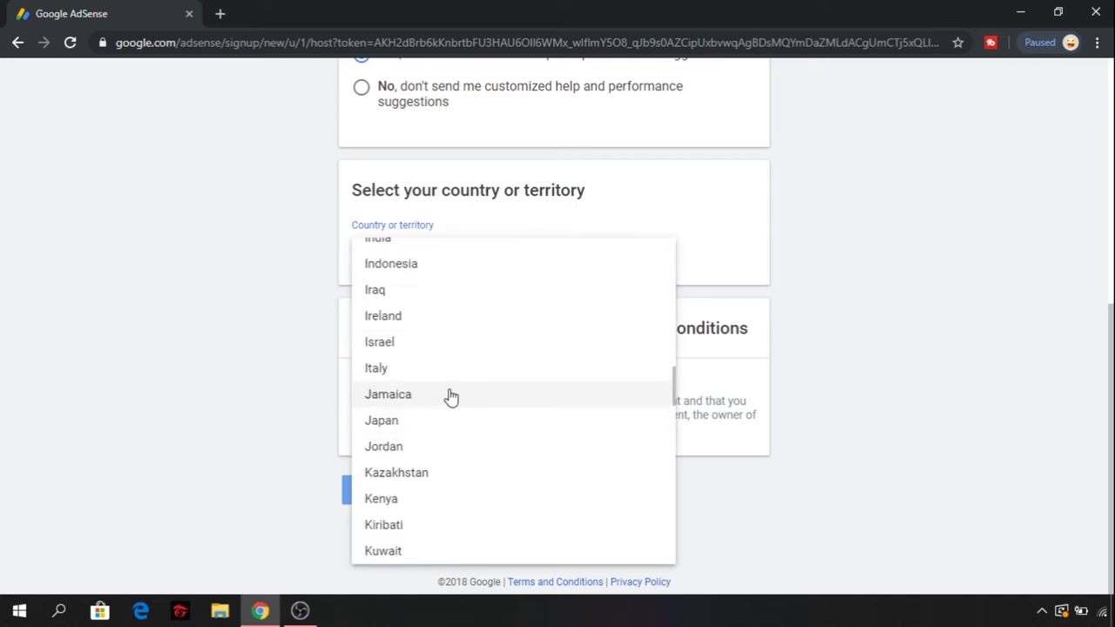
pyautogui.scroll(-11, 458, 421)
pyautogui.scroll(3, 448, 374)
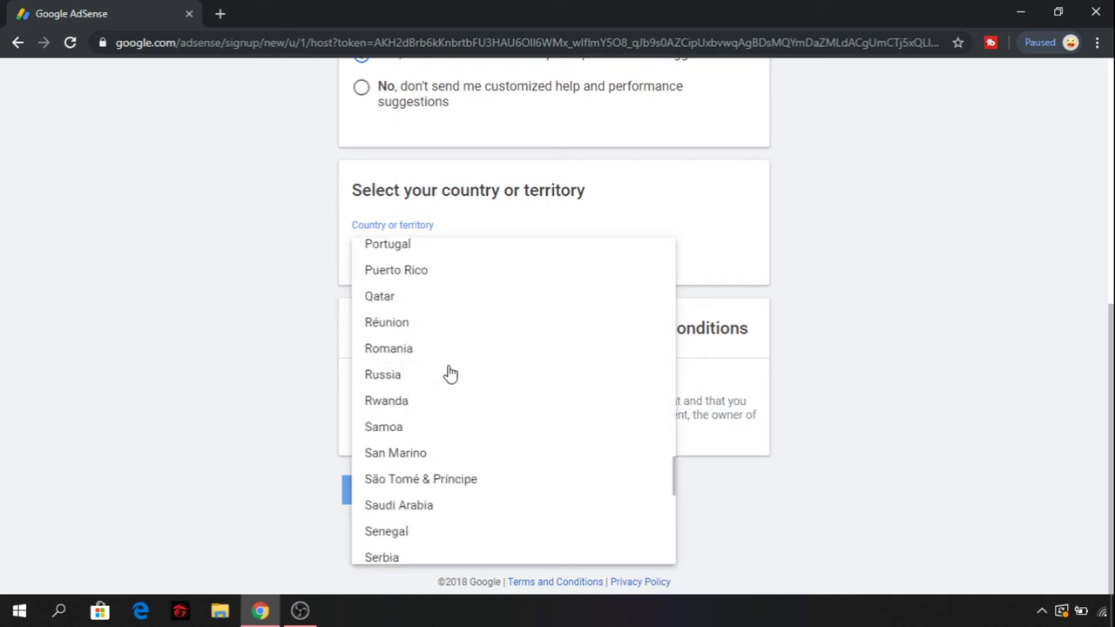
pyautogui.scroll(2, 415, 344)
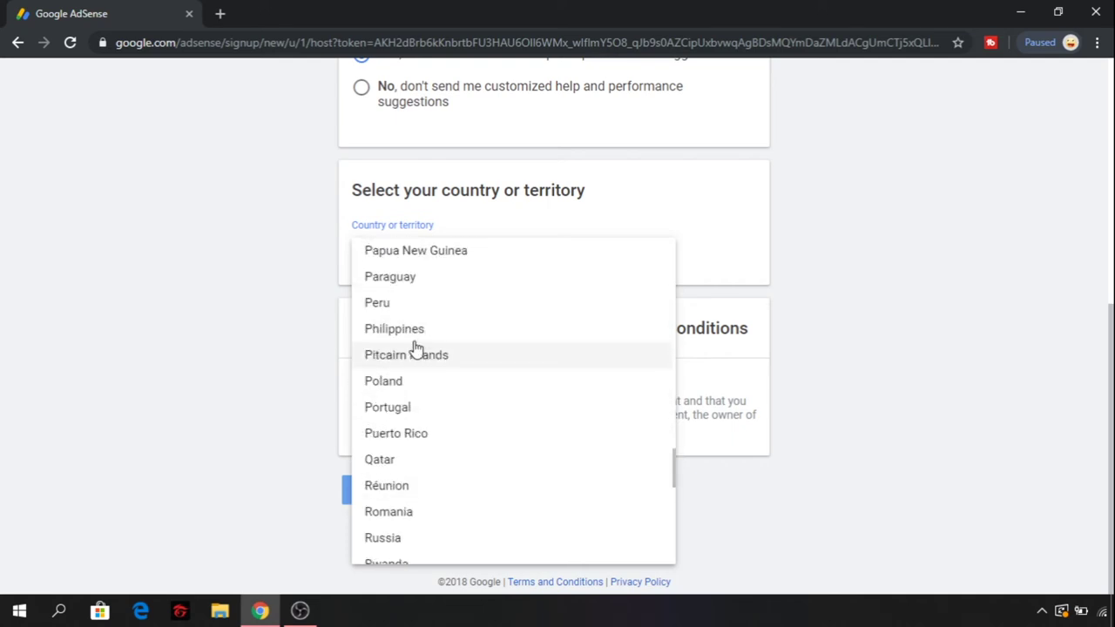
pyautogui.click(415, 335)
pyautogui.scroll(-5, 717, 418)
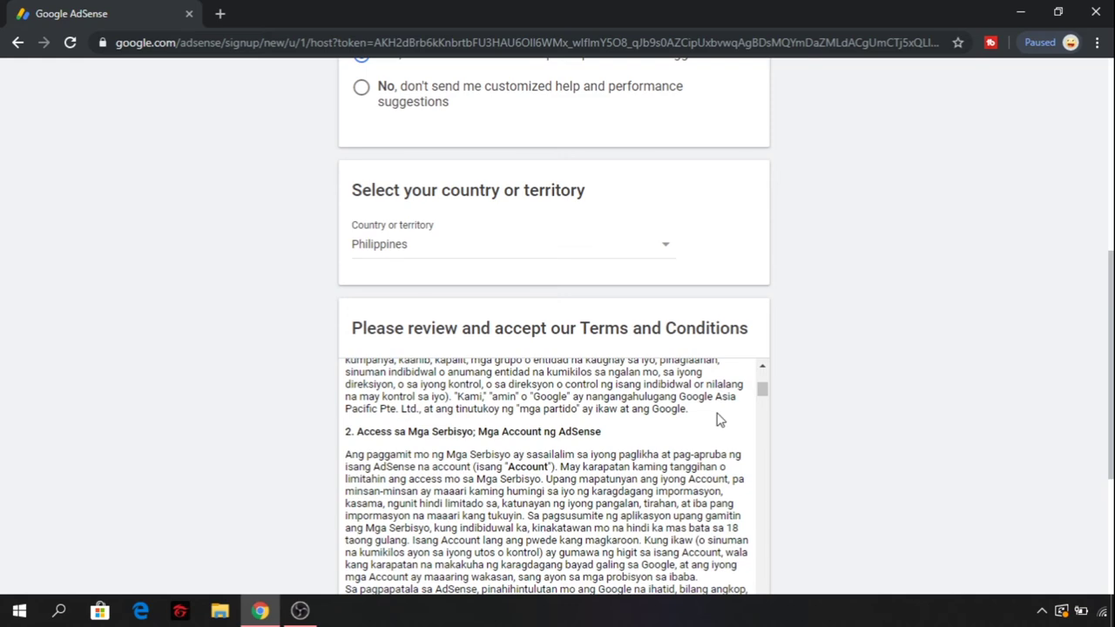
# Step: Accept the AdSense terms and conditions agreement and create the account
pyautogui.scroll(-3, 929, 336)
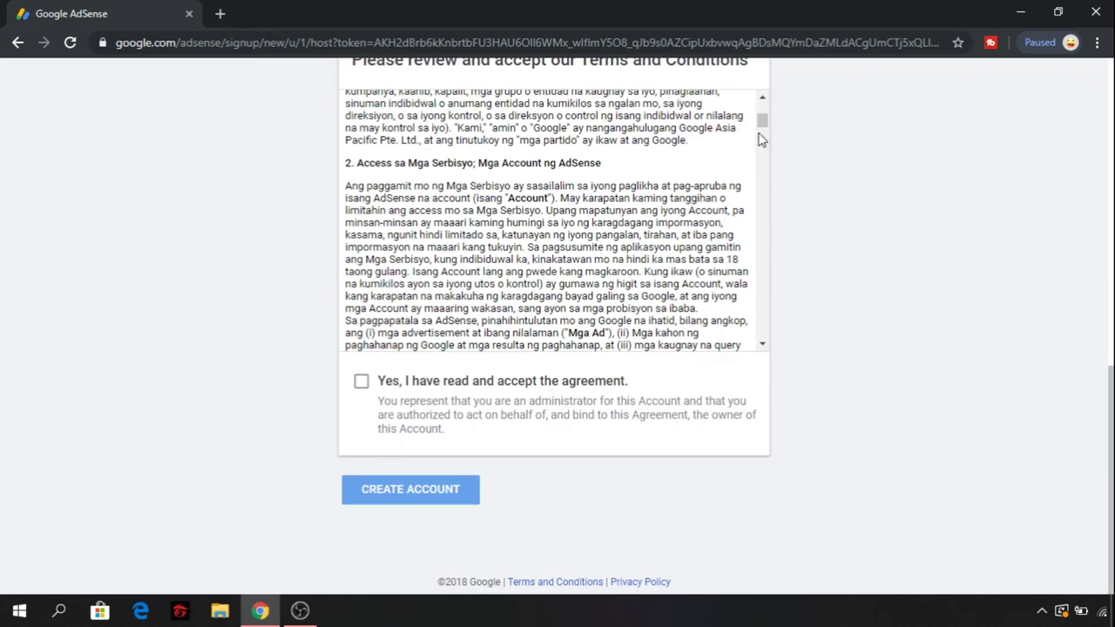
pyautogui.moveTo(762, 122); pyautogui.dragTo(763, 330)
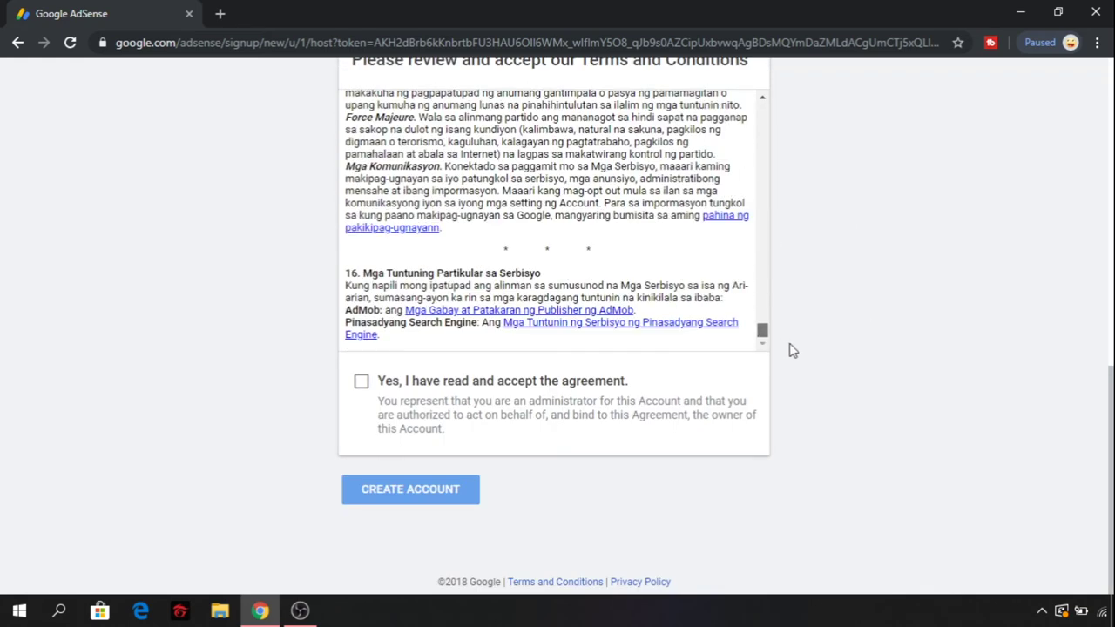
pyautogui.click(362, 383)
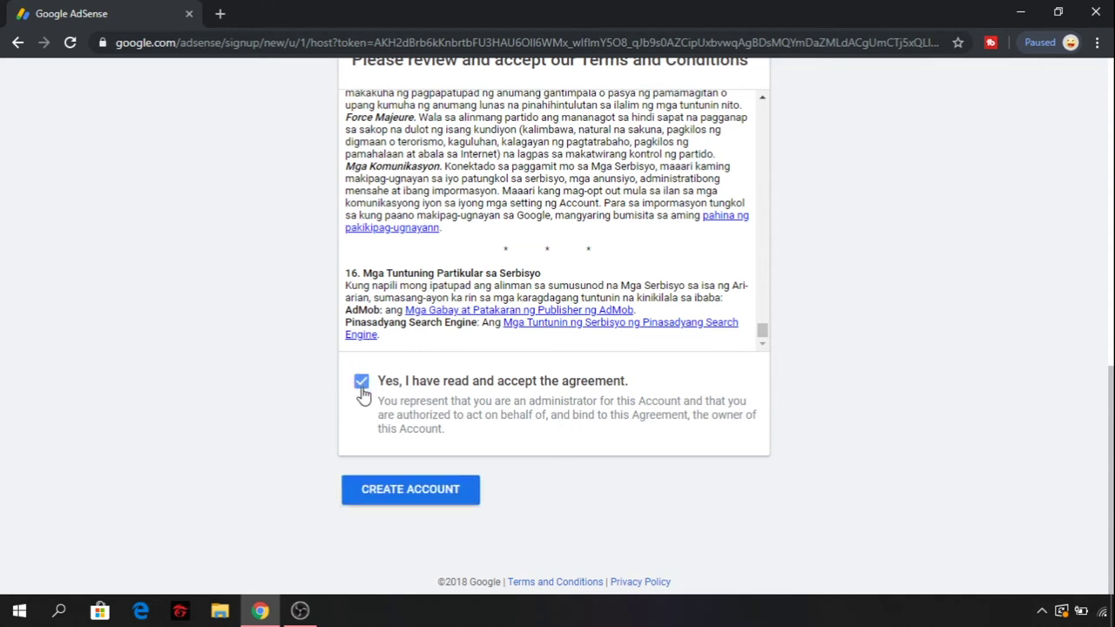
pyautogui.click(413, 488)
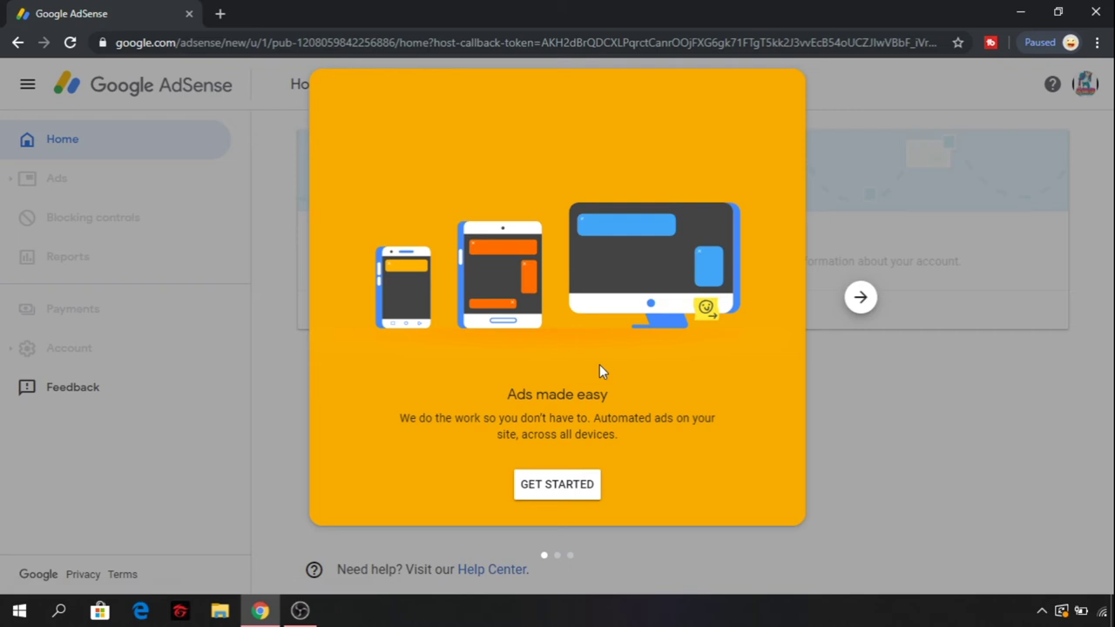
# Step: Get past the 'Ads made easy' welcome dialog to reach the payment address form
pyautogui.click(567, 493)
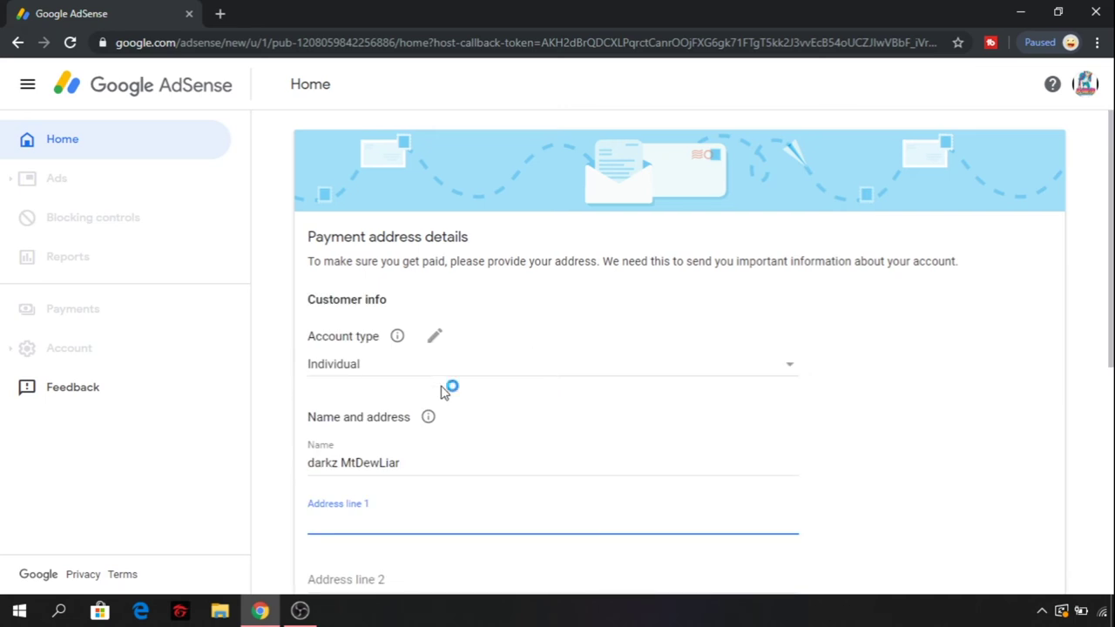
# Step: Enter the street in Address line 1 and the city in the City field
pyautogui.scroll(-2, 470, 406)
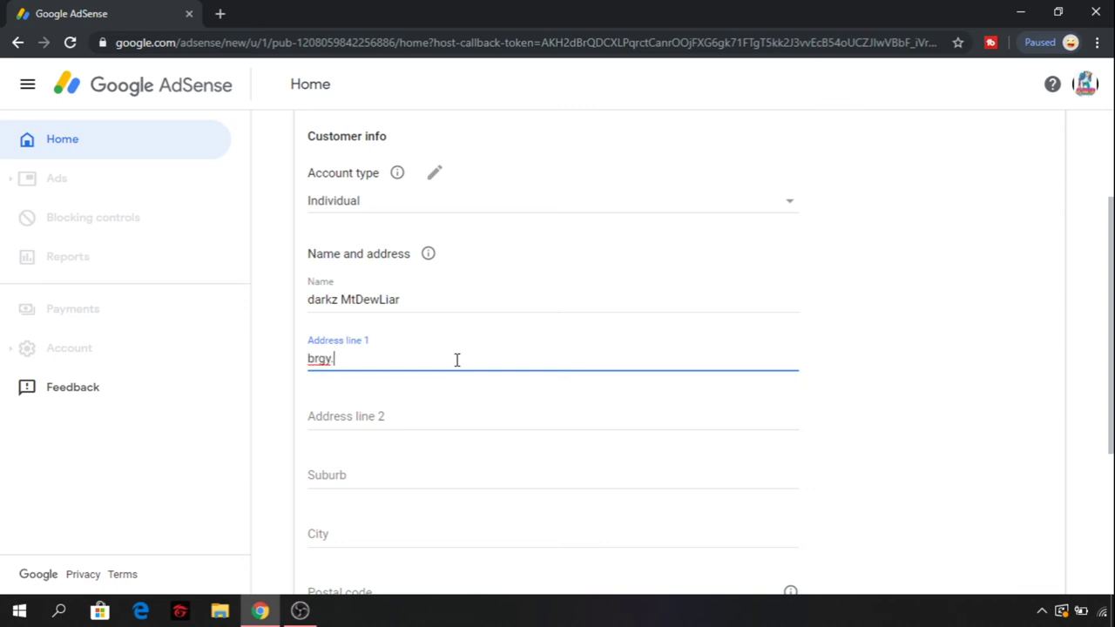
pyautogui.write('mangisda')
pyautogui.scroll(-3, 465, 397)
pyautogui.click(356, 278)
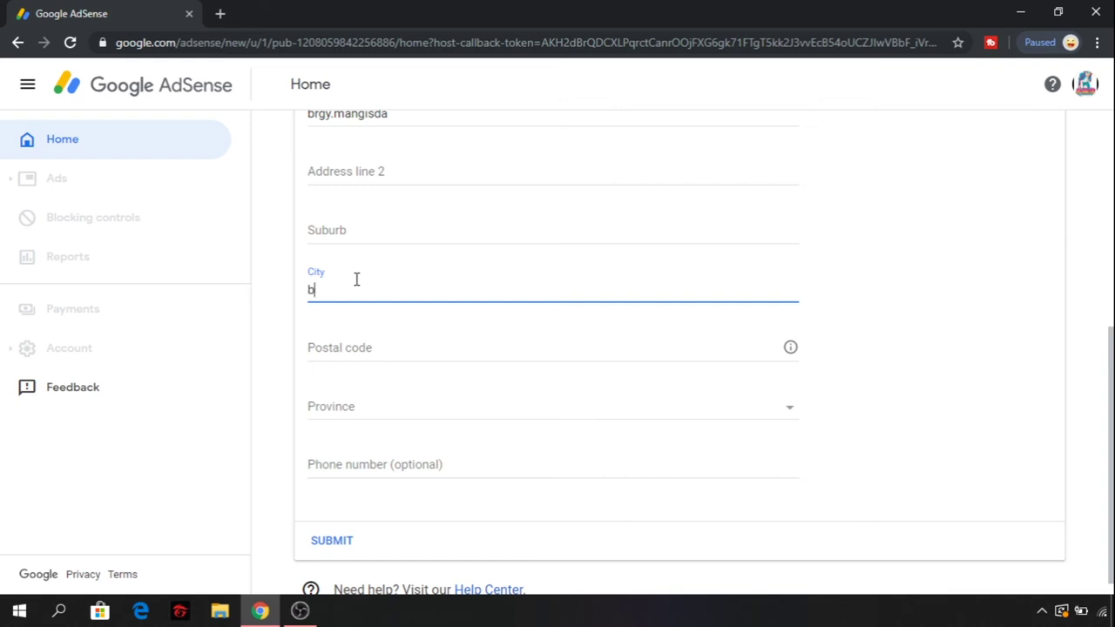
pyautogui.write('bacolod city')
# Step: Correct the misspelled street name in Address line 1
pyautogui.scroll(3, 409, 336)
pyautogui.click(409, 361)
pyautogui.press('BackSpace')
pyautogui.press('BackSpace')
pyautogui.press('BackSpace')
pyautogui.press('BackSpace')
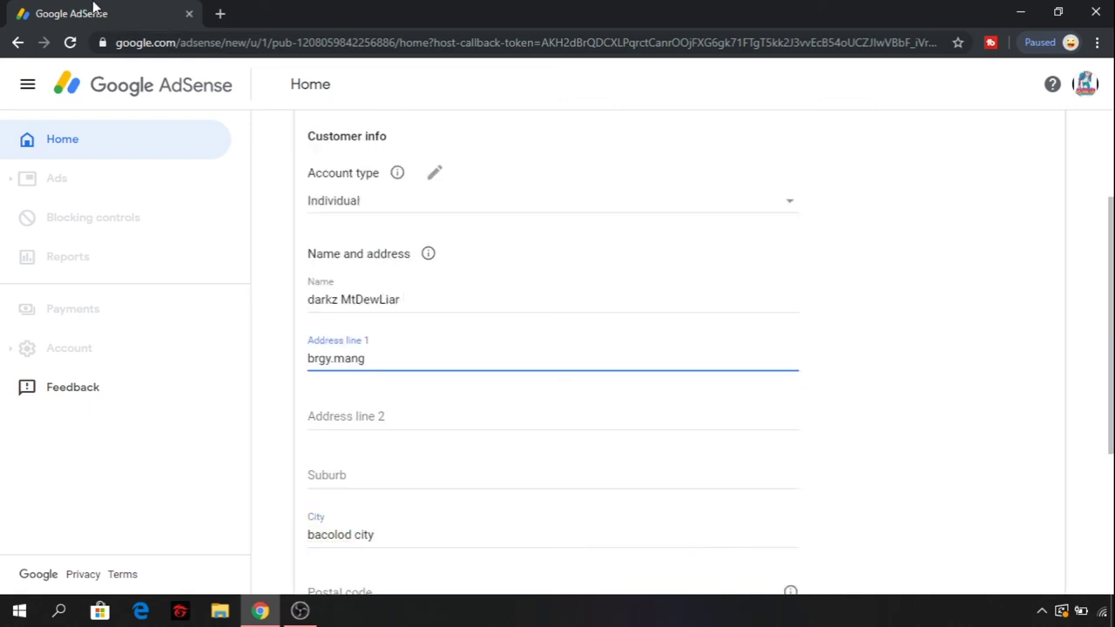
pyautogui.write('dalagan')
pyautogui.scroll(-3, 653, 340)
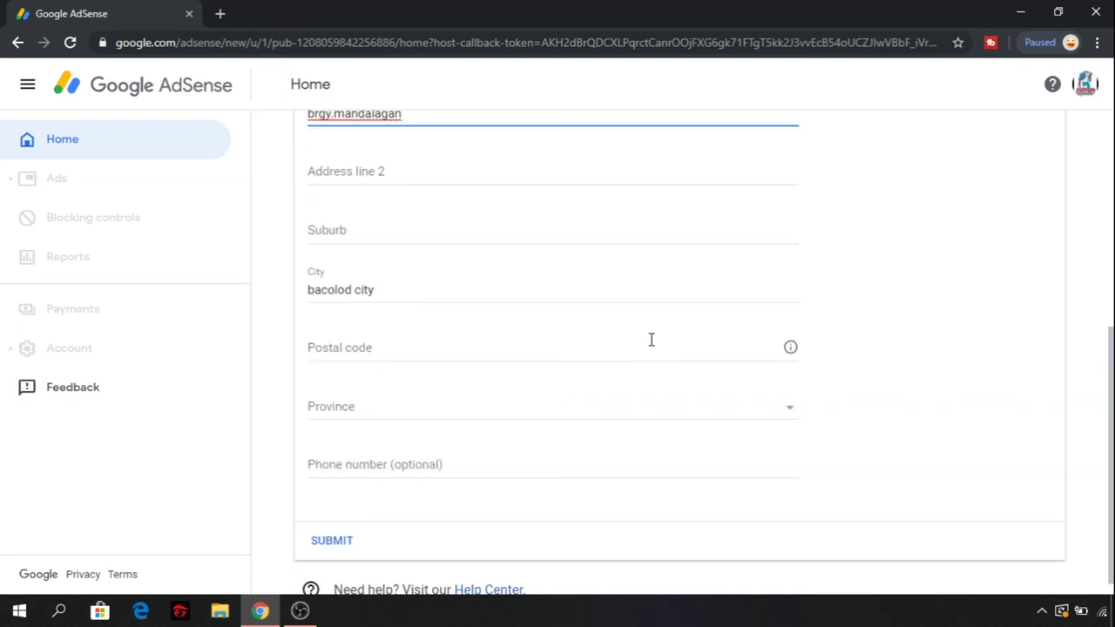
pyautogui.click(427, 347)
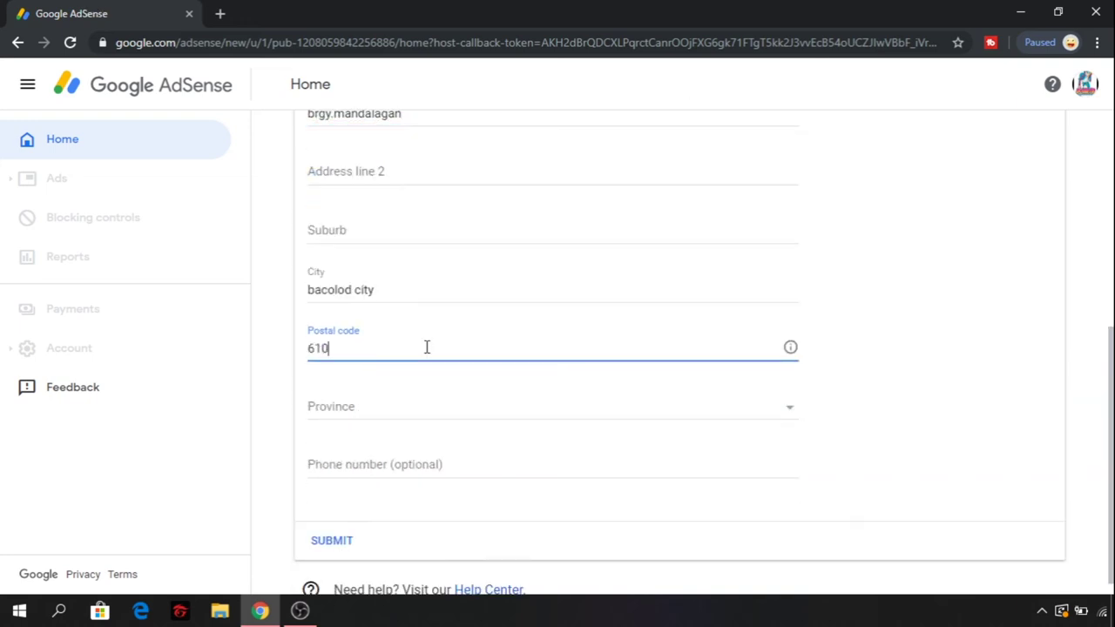
# Step: Choose the province from the dropdown and enter the phone number
pyautogui.click(430, 413)
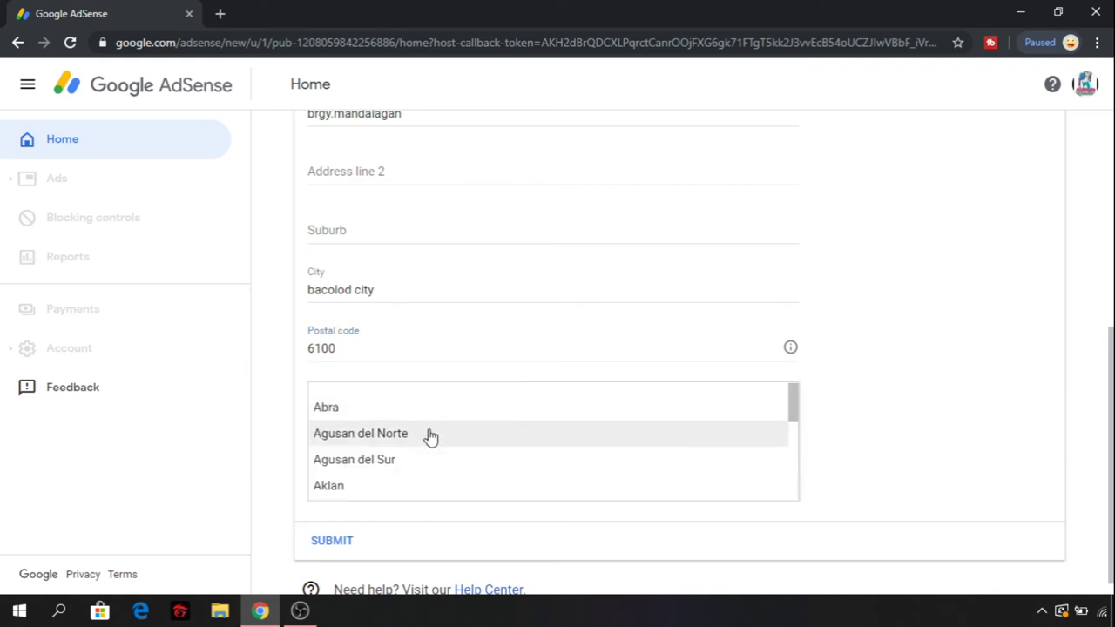
pyautogui.press('n')
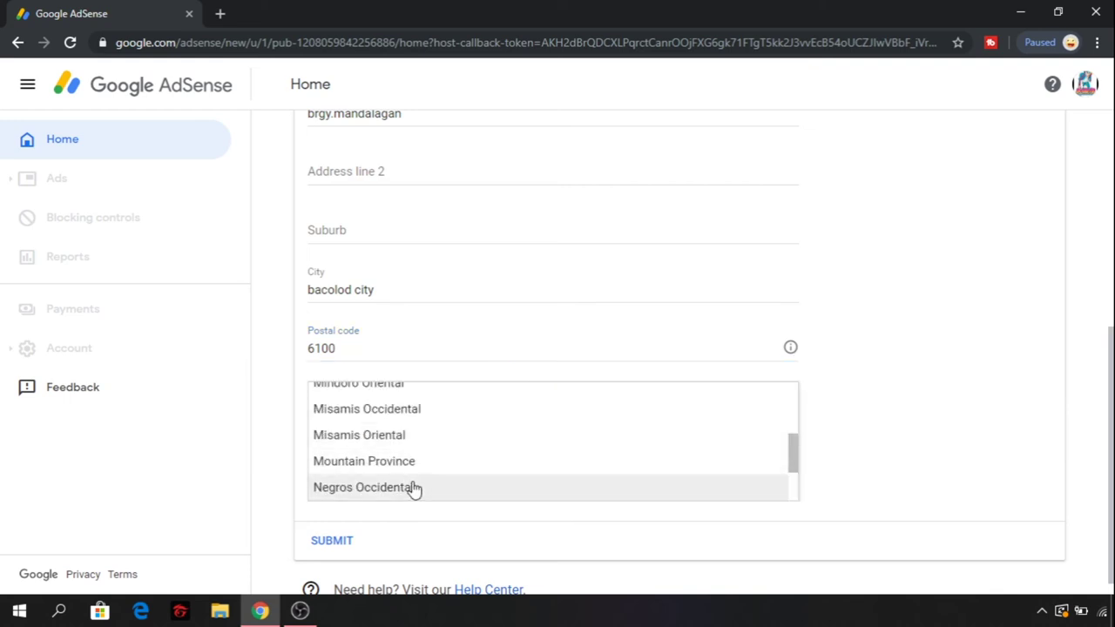
pyautogui.click(413, 487)
pyautogui.click(464, 445)
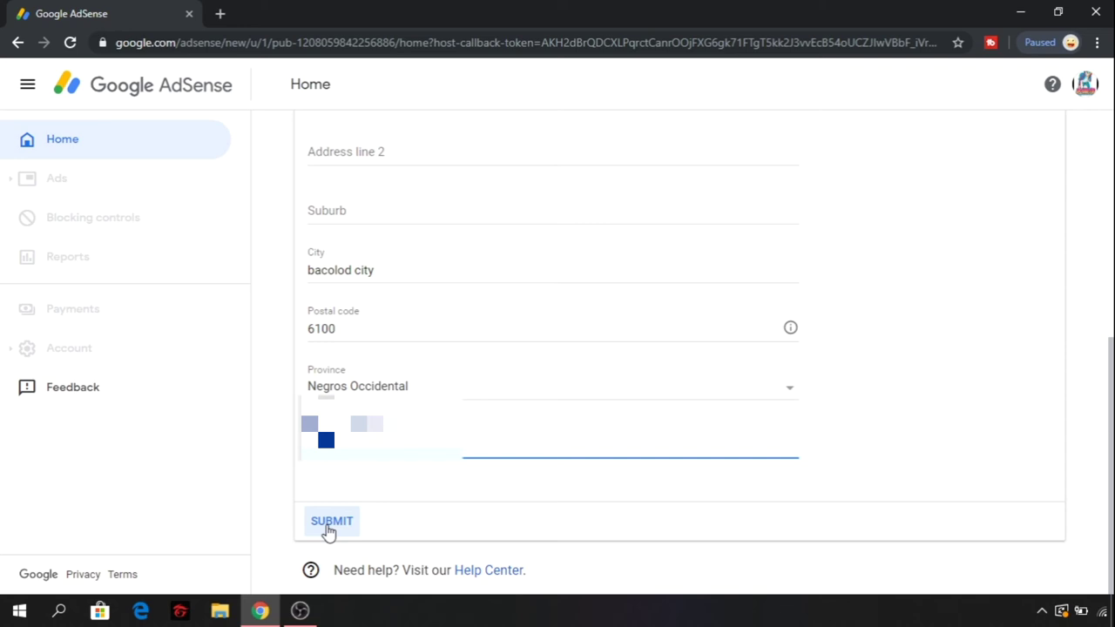
# Step: Submit the payment address, replacing the rejected phone number and resubmitting
pyautogui.click(329, 526)
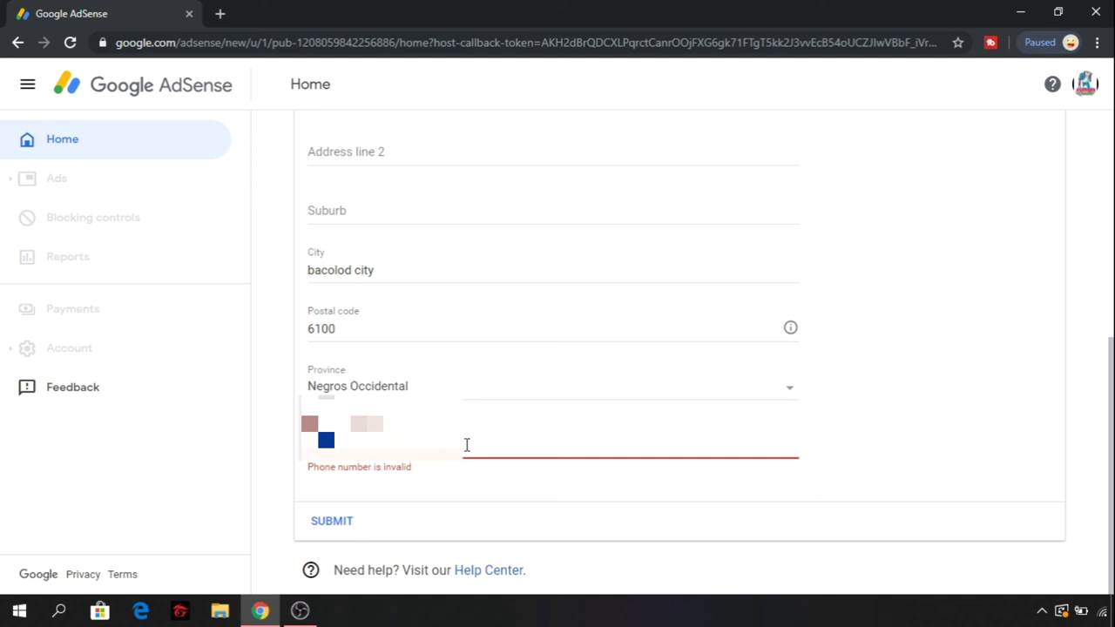
pyautogui.moveTo(467, 445); pyautogui.dragTo(351, 443)
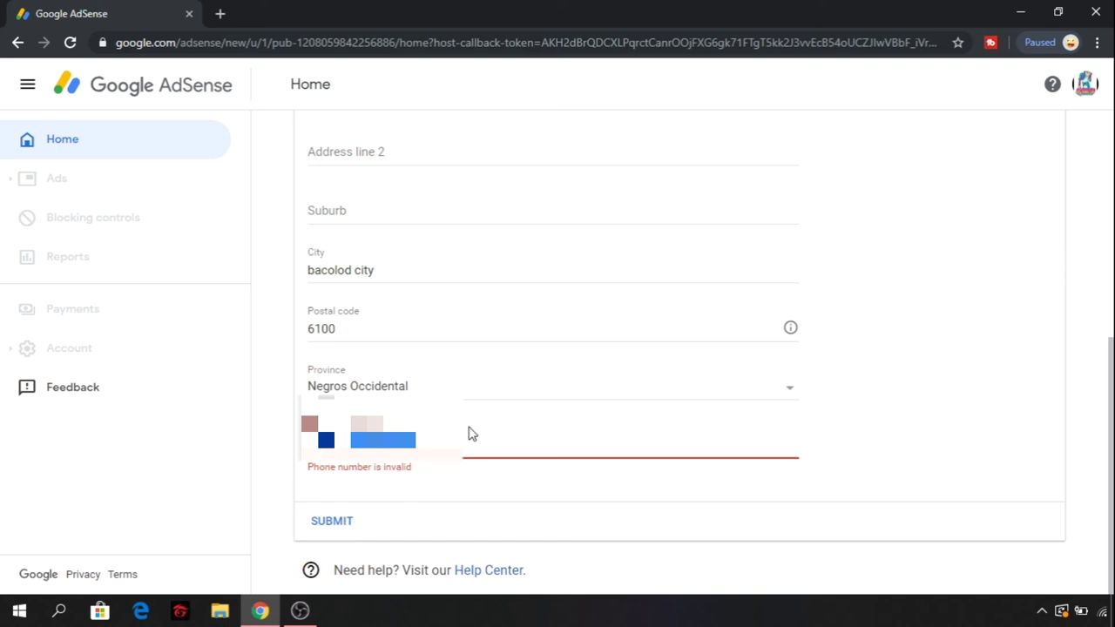
pyautogui.click(327, 522)
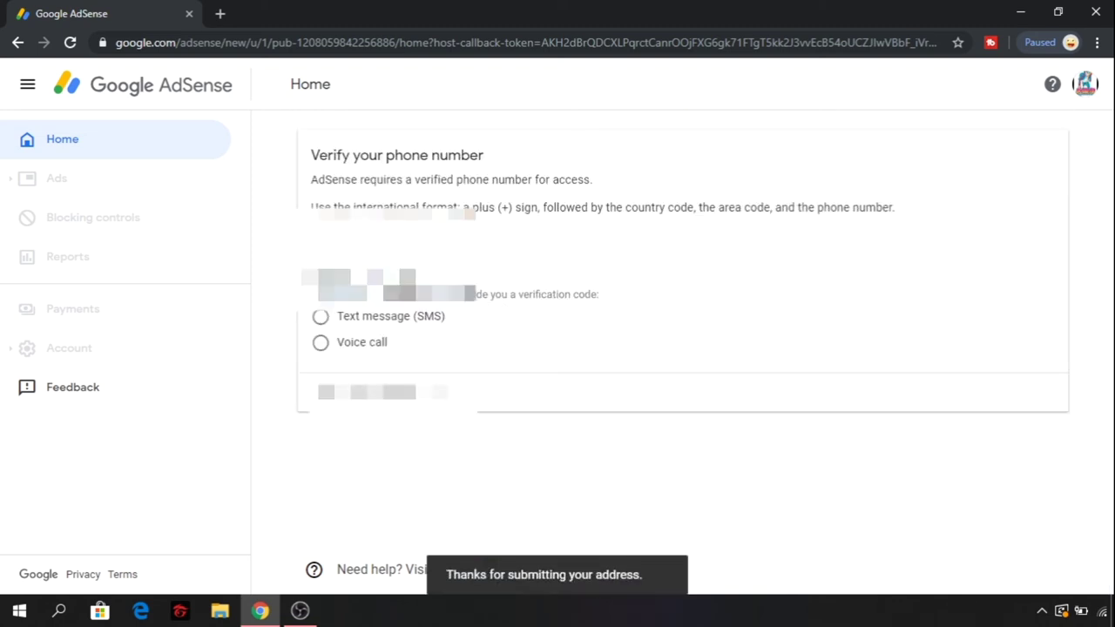
# Step: Request a verification code by text message and submit the 6-digit code received
pyautogui.click(320, 316)
pyautogui.click(440, 392)
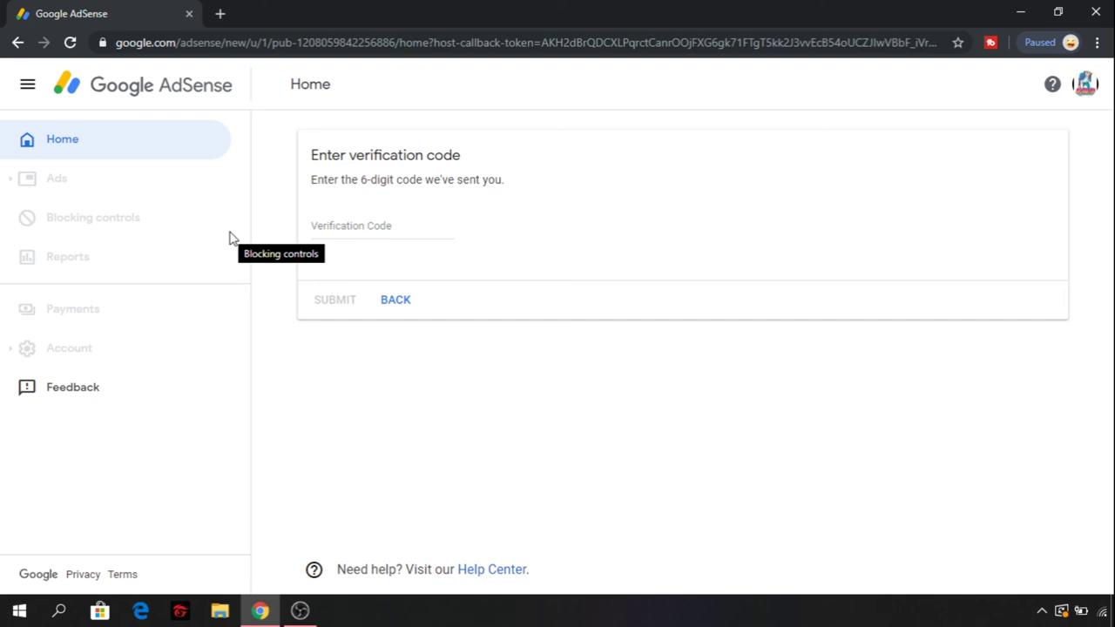
pyautogui.click(386, 222)
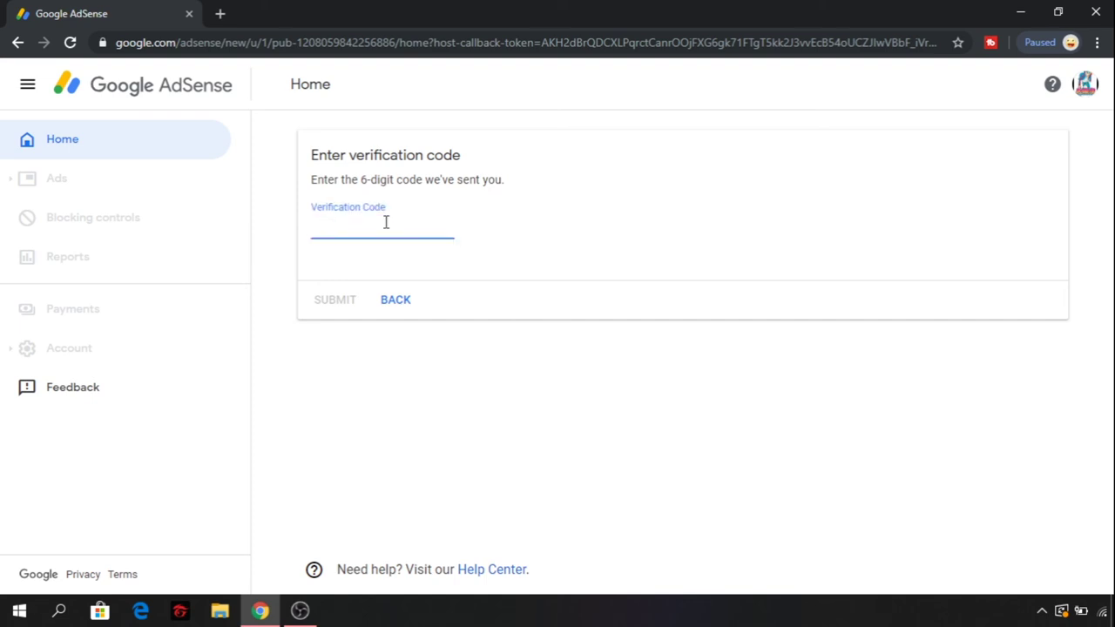
pyautogui.click(316, 302)
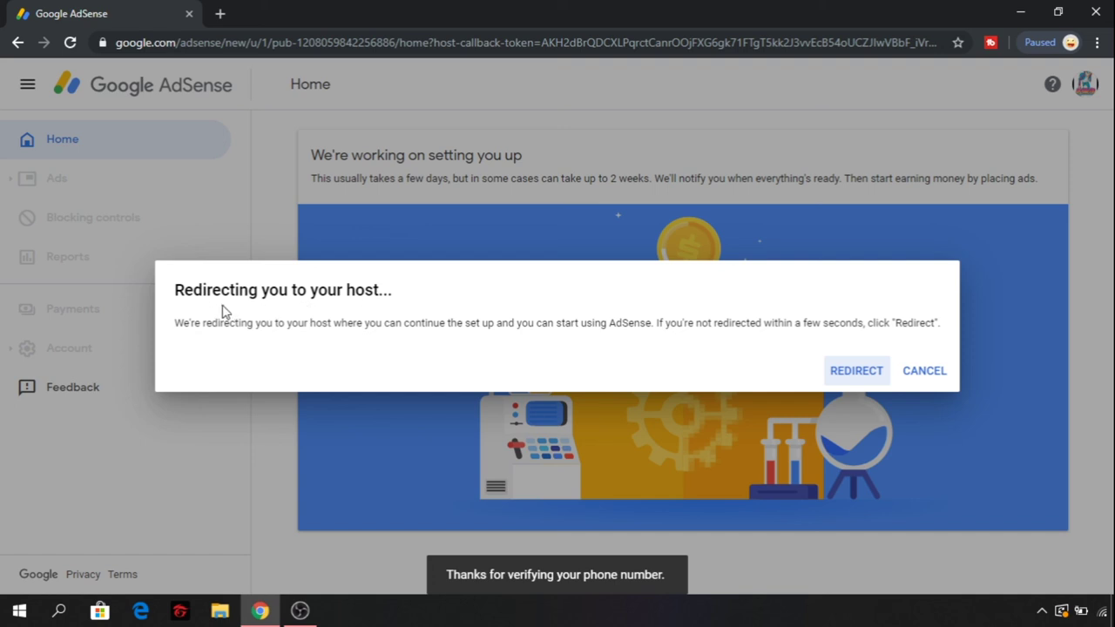
# Step: Accept the redirect back to the YouTube Monetization page
pyautogui.click(844, 373)
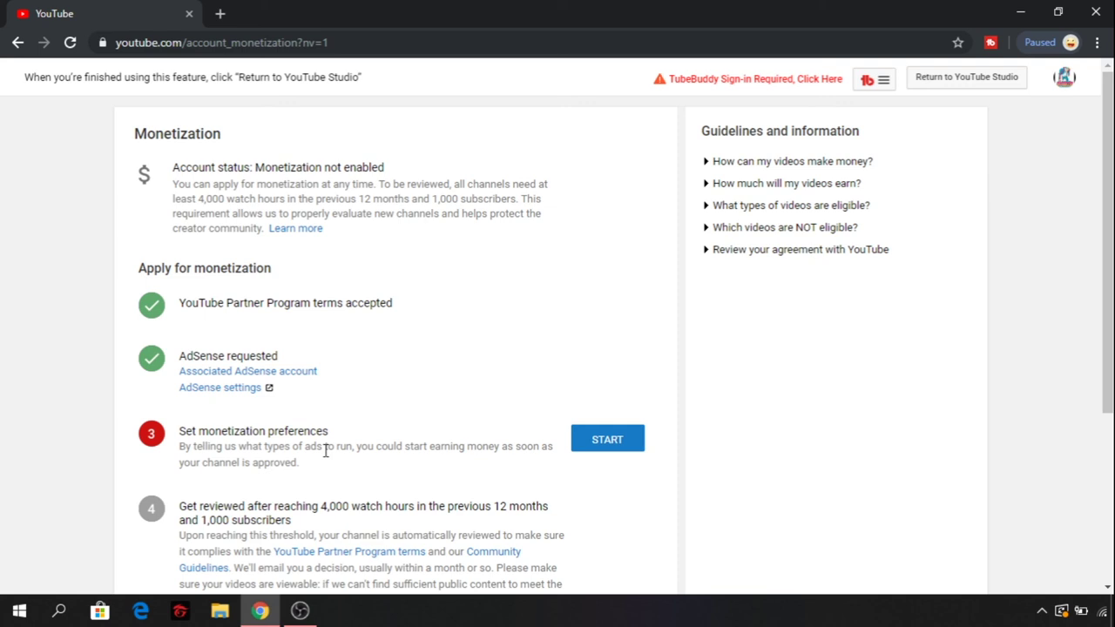
# Step: Save monetization preferences with all ad formats enabled for existing and future videos
pyautogui.click(579, 443)
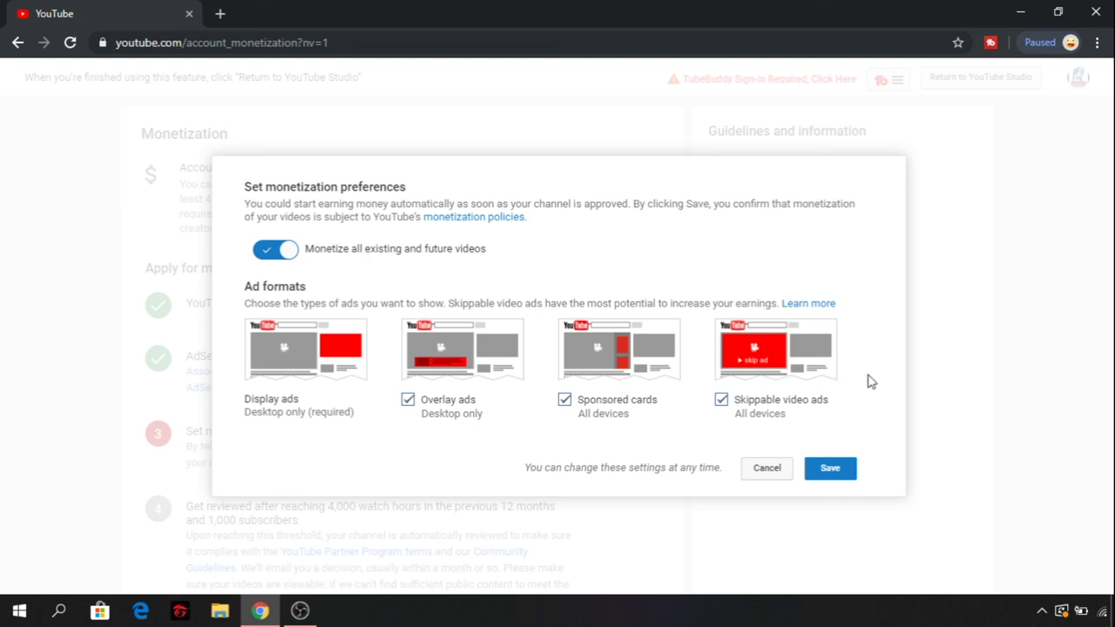
pyautogui.click(831, 467)
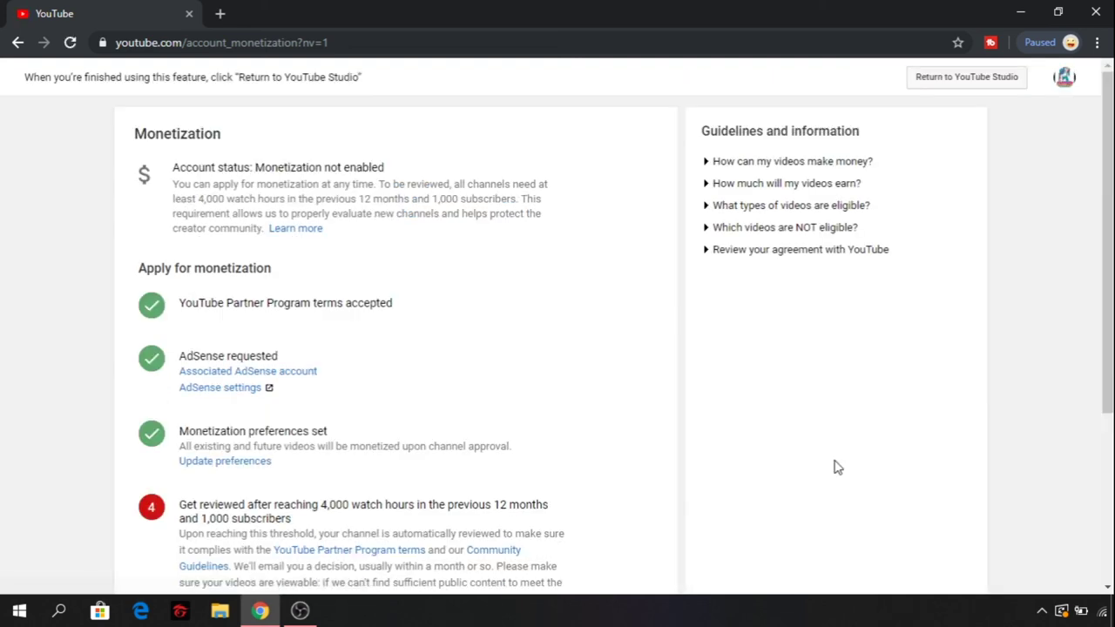
pyautogui.scroll(-3, 468, 393)
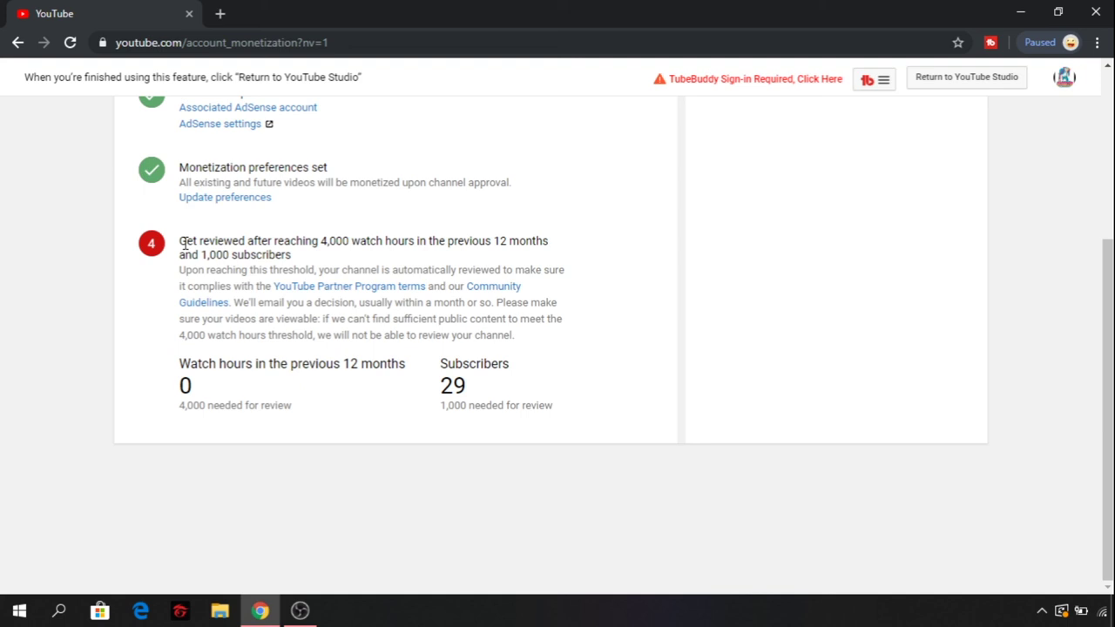
pyautogui.moveTo(180, 244); pyautogui.dragTo(408, 260)
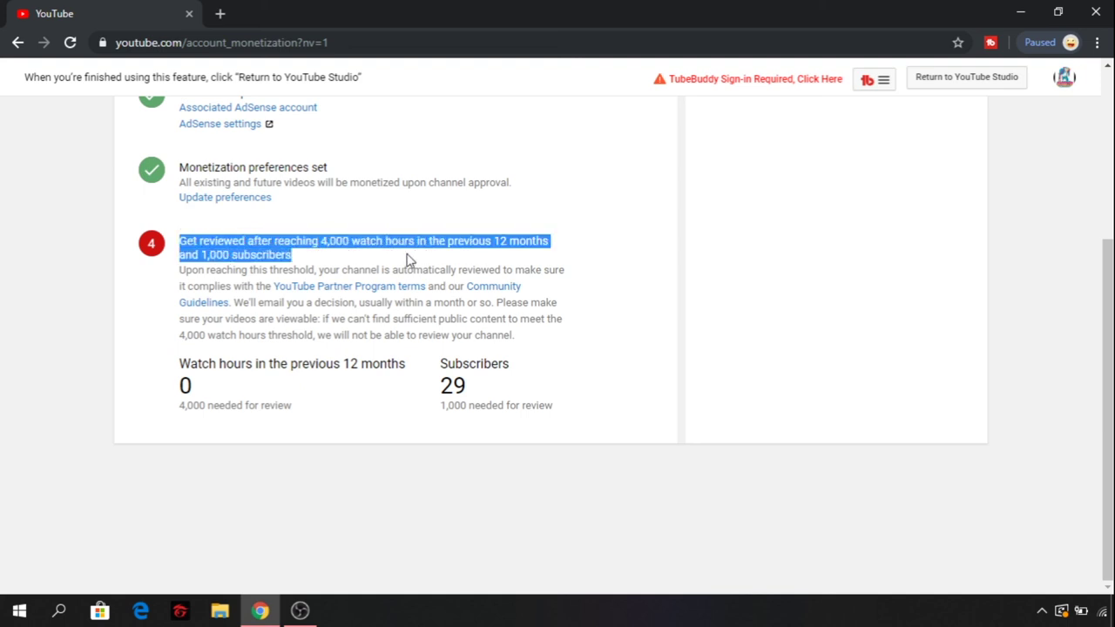